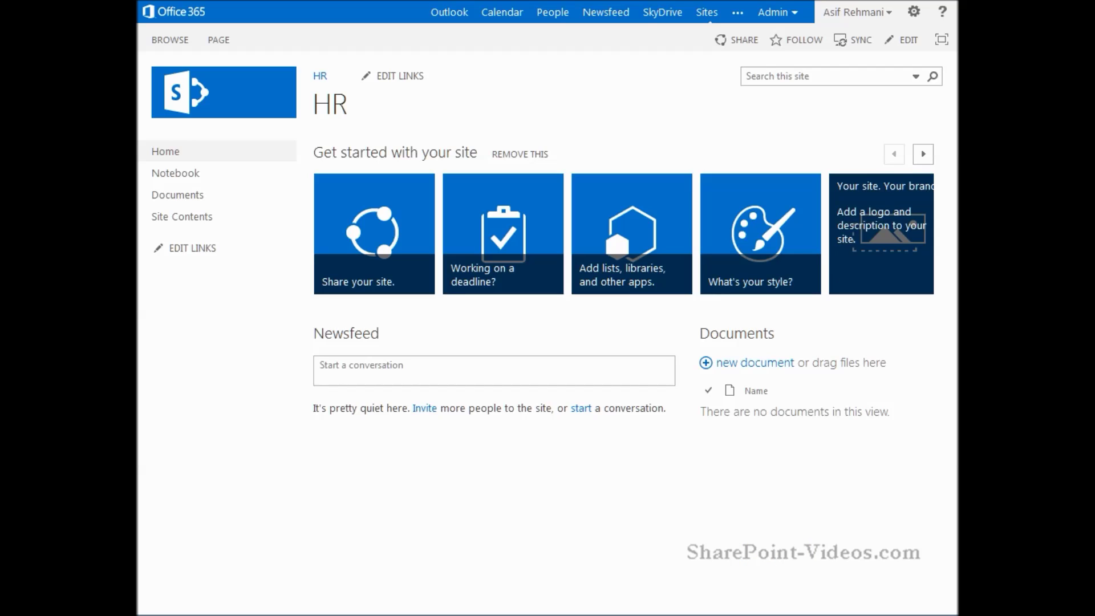
- Open the gear Settings menu on the HR site home page
click(914, 11)
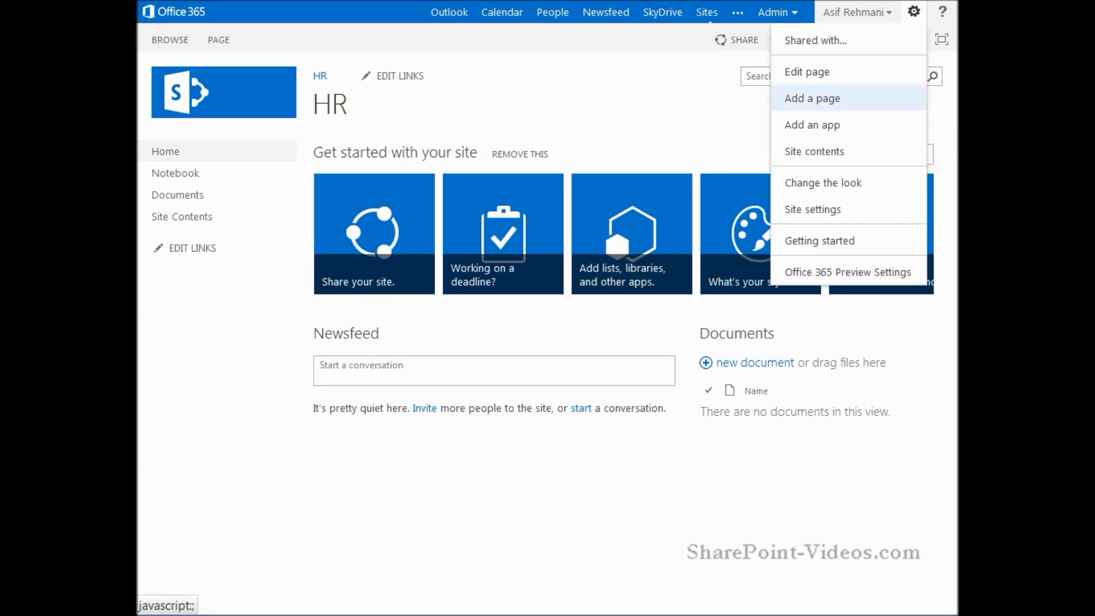
- Go to Site settings > Site content types and begin a new content type
click(812, 210)
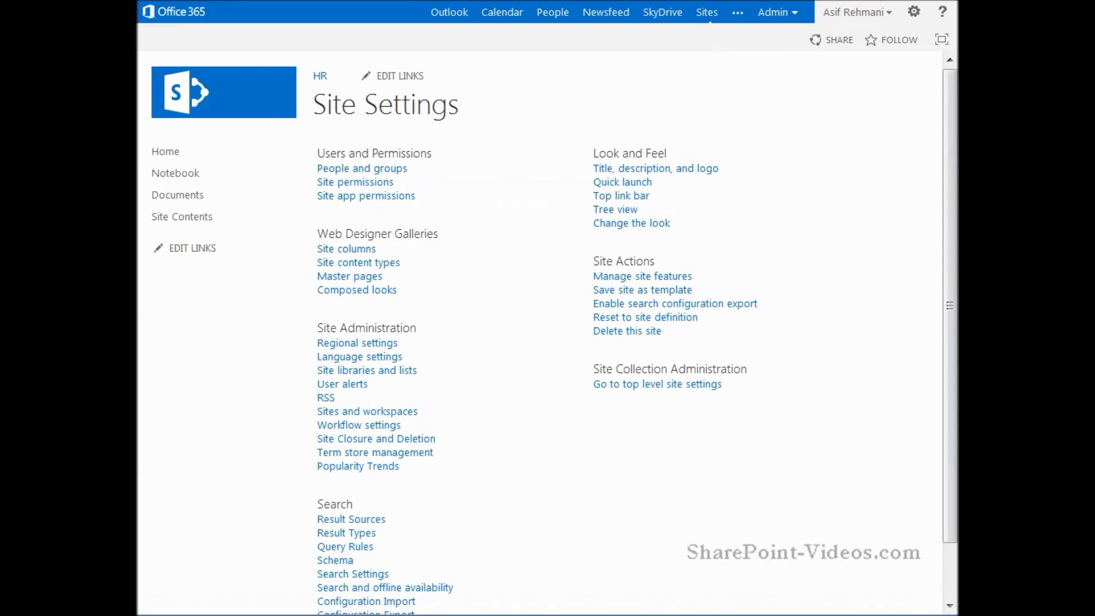
click(358, 262)
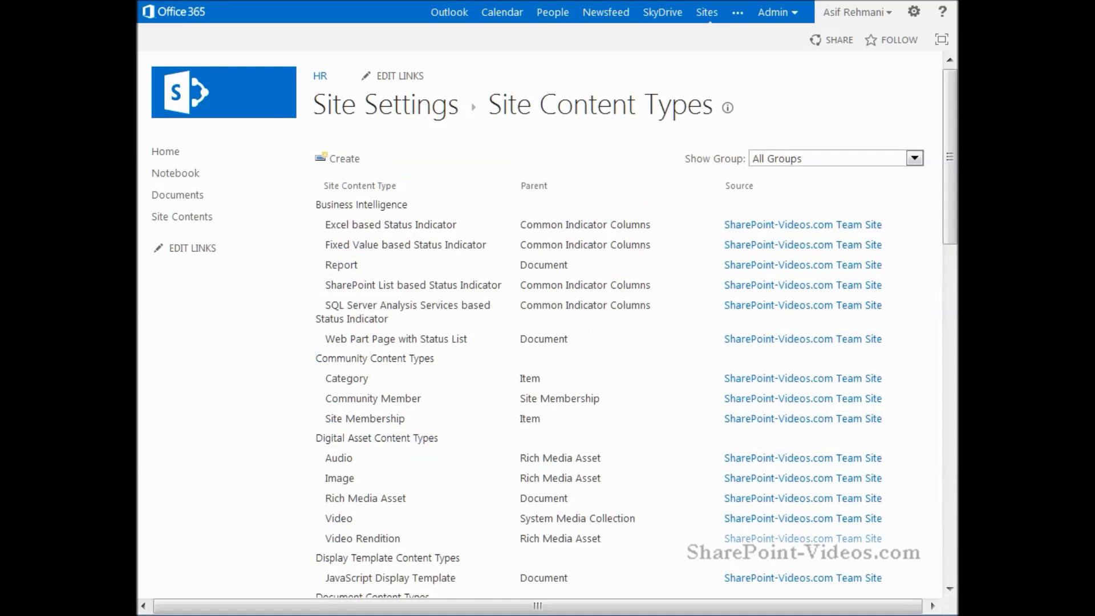
click(345, 158)
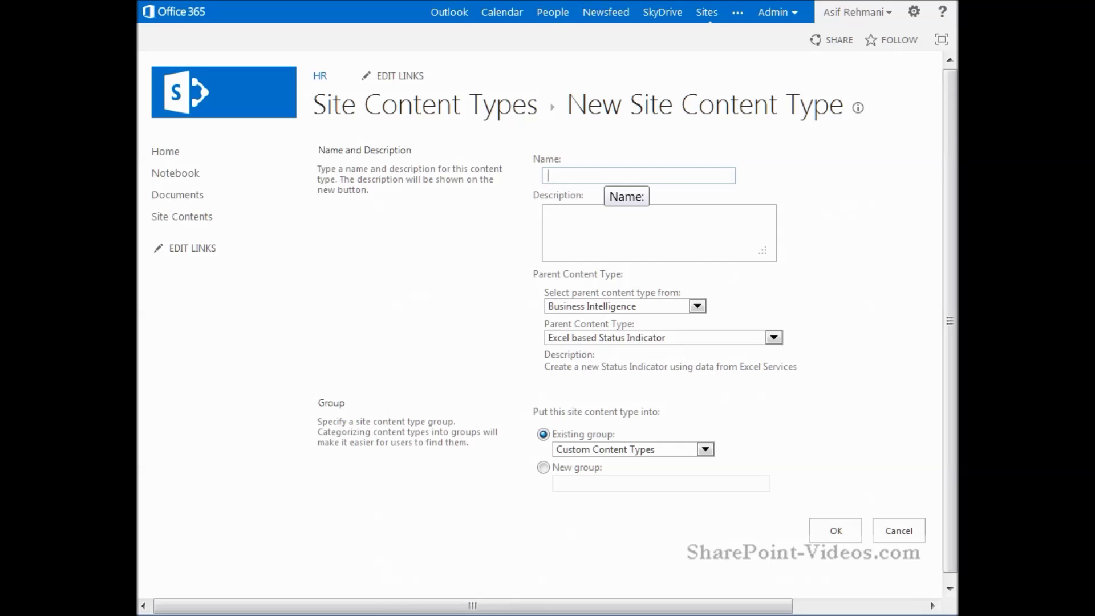
- Name it Expense Report, parent Document Content Types > Document, in new group AW
text(Expe)
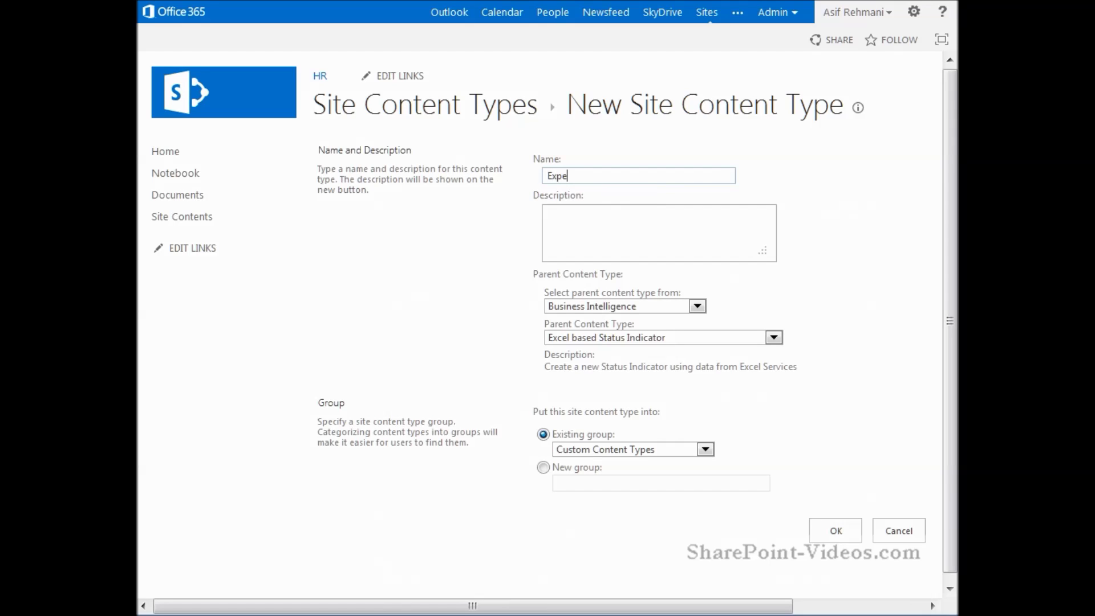
text(nse Report)
click(696, 307)
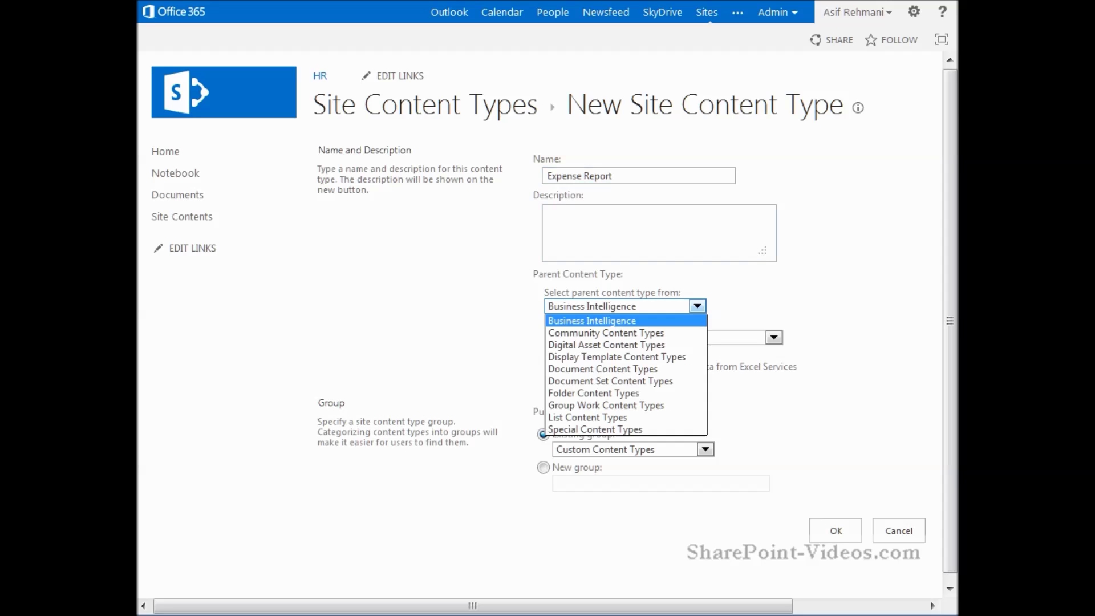
key(Down)
key(Down)
key(Down)
key(Down)
key(Return)
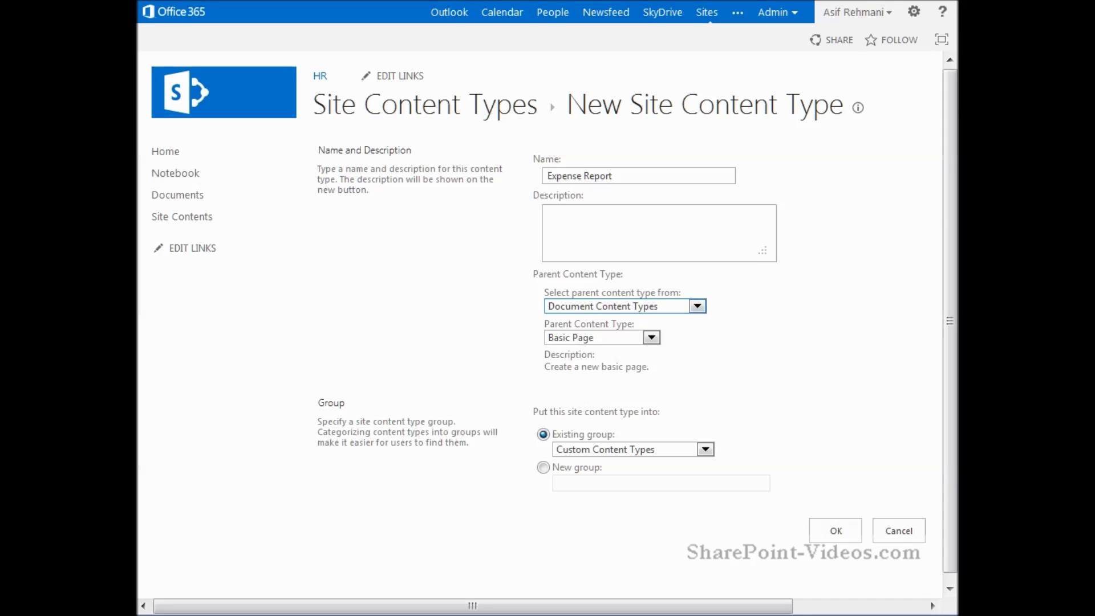
click(651, 337)
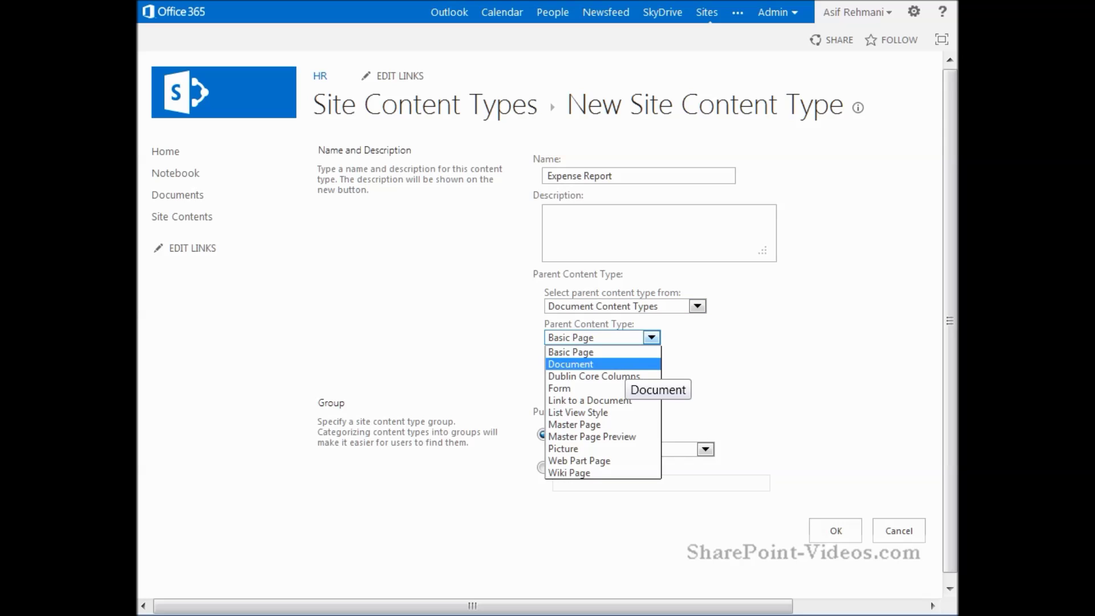
click(622, 362)
click(542, 467)
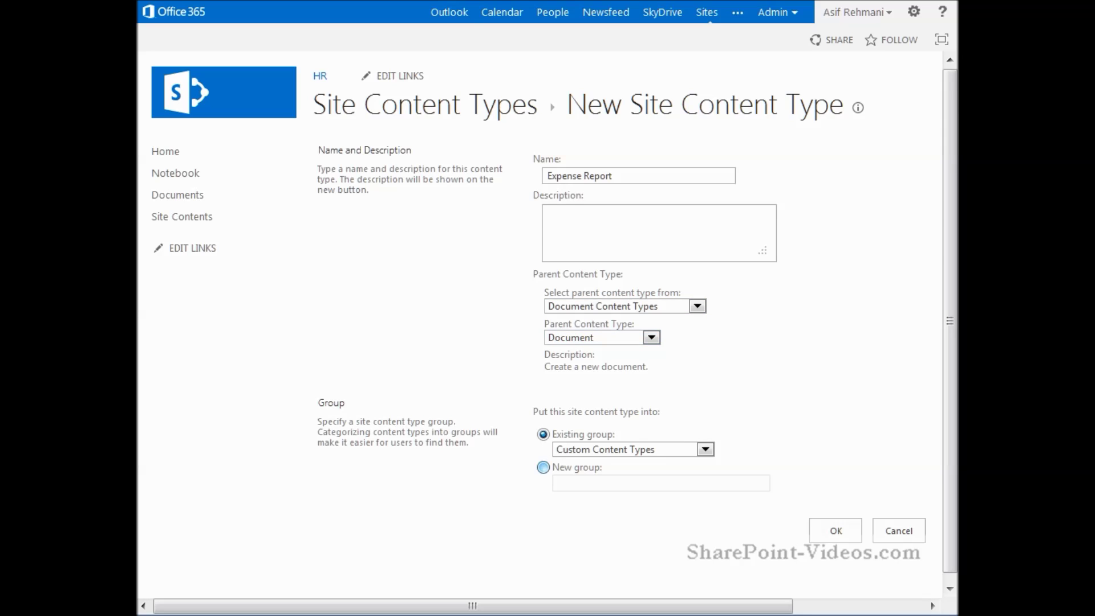
text(AW)
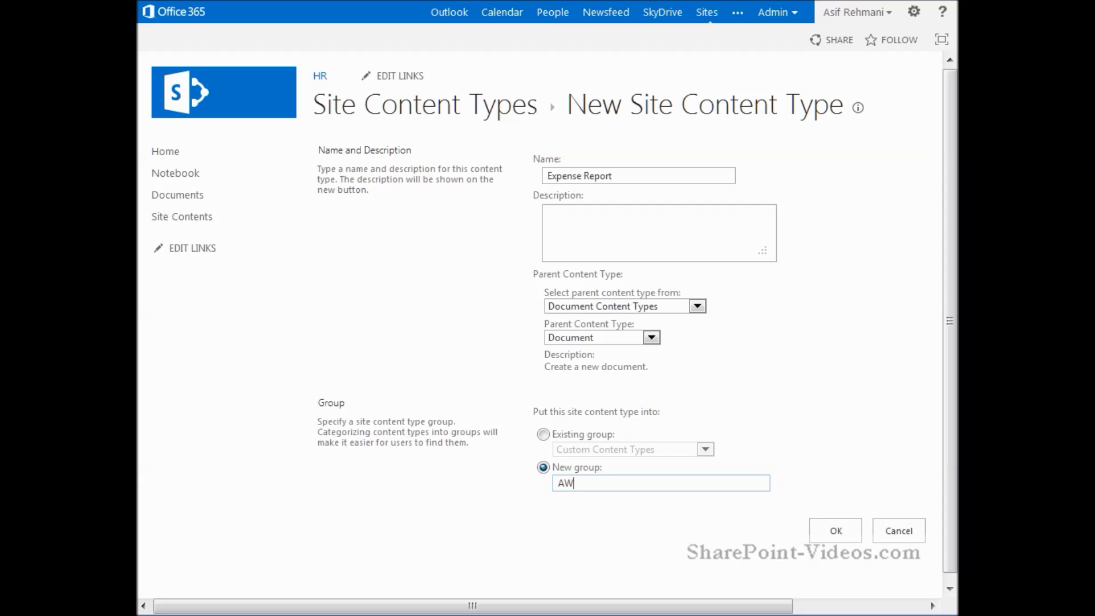
click(835, 530)
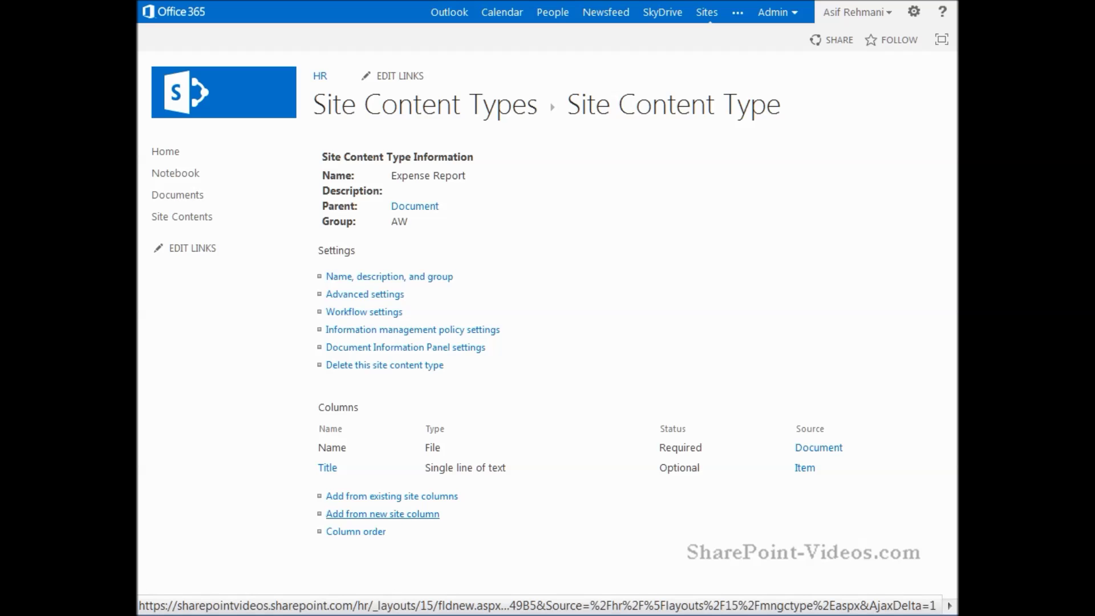
- Add a new Employee single line of text site column in new group AW
click(383, 514)
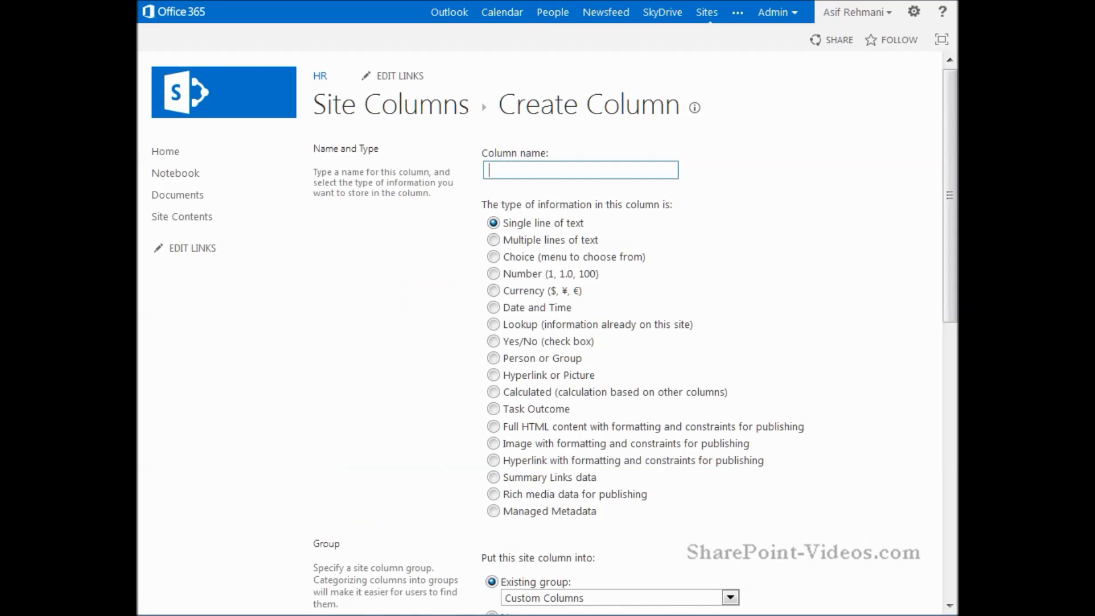
text(Employee)
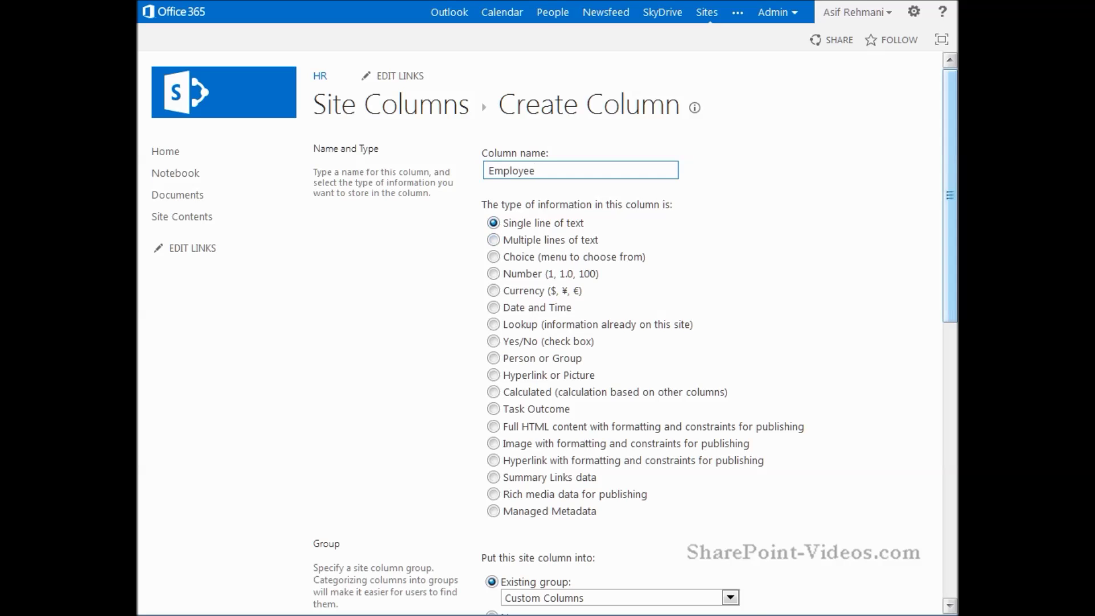
scroll(548, 330, down, 1)
click(491, 548)
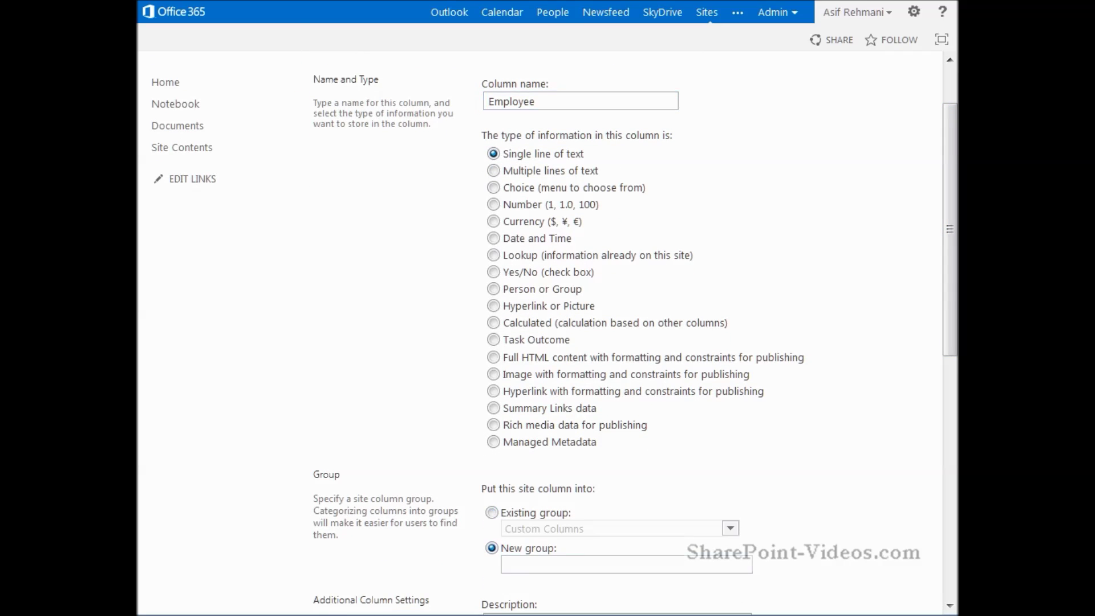
text(AW)
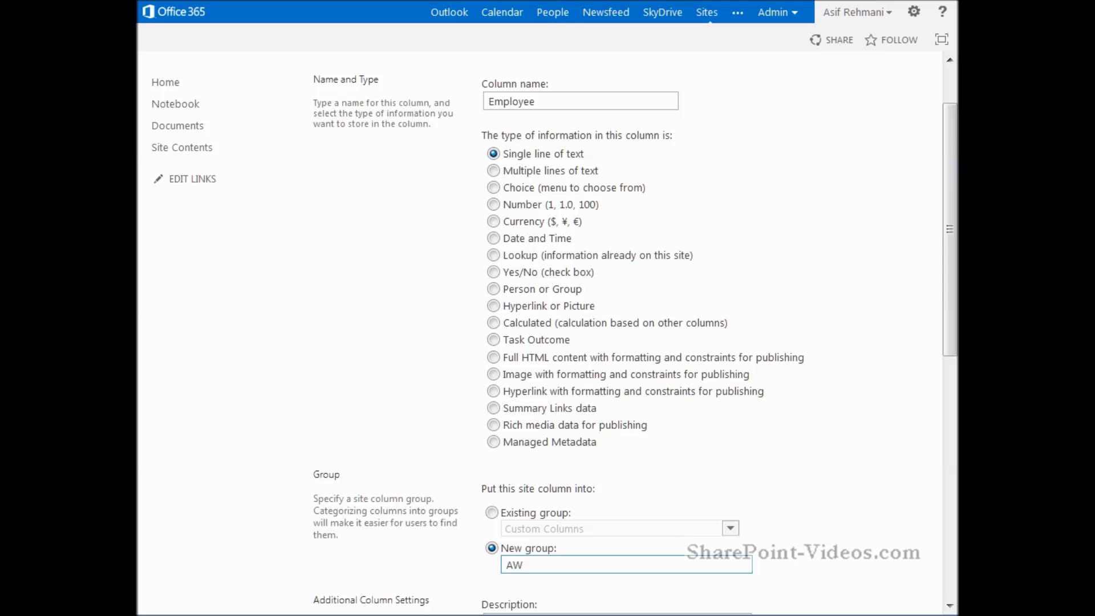
drag(949, 229, 949, 469)
click(826, 525)
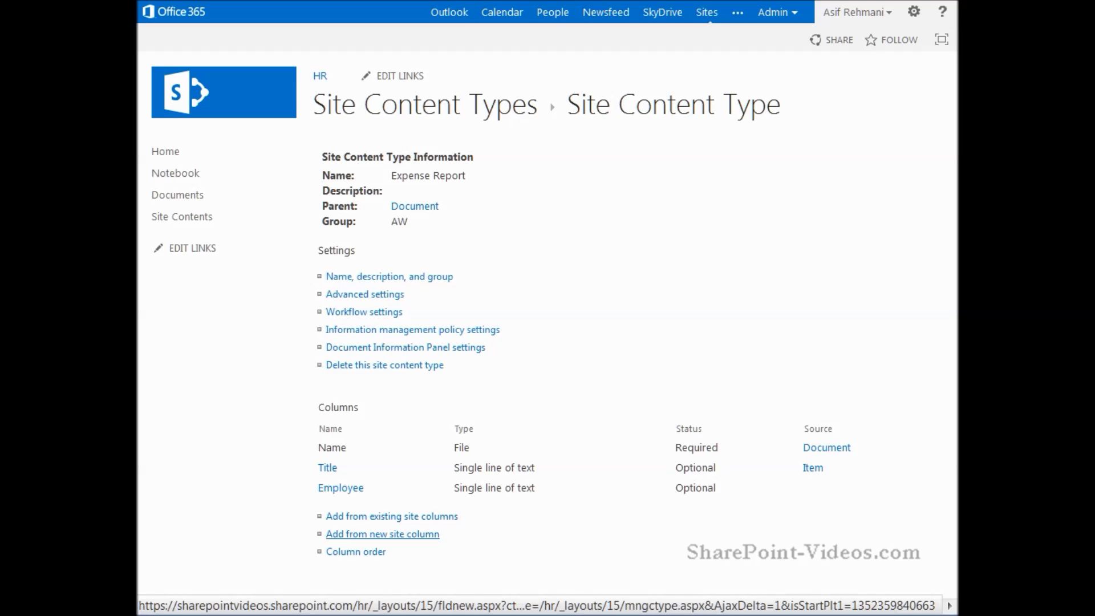
- Start a new site column named Dept of type Choice in existing group AW
click(382, 534)
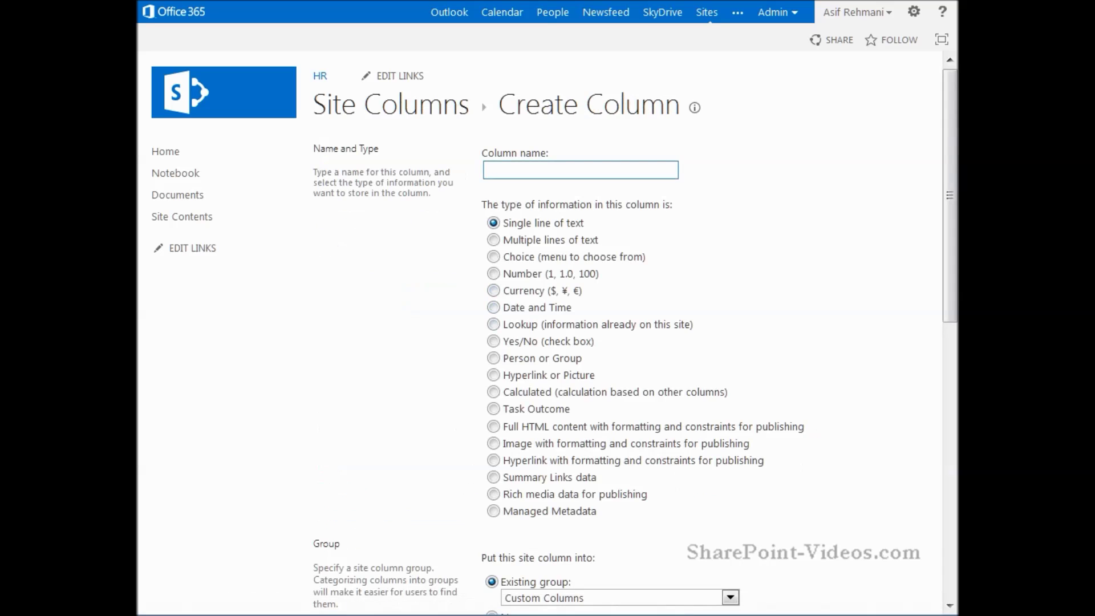
text(Dept)
click(493, 256)
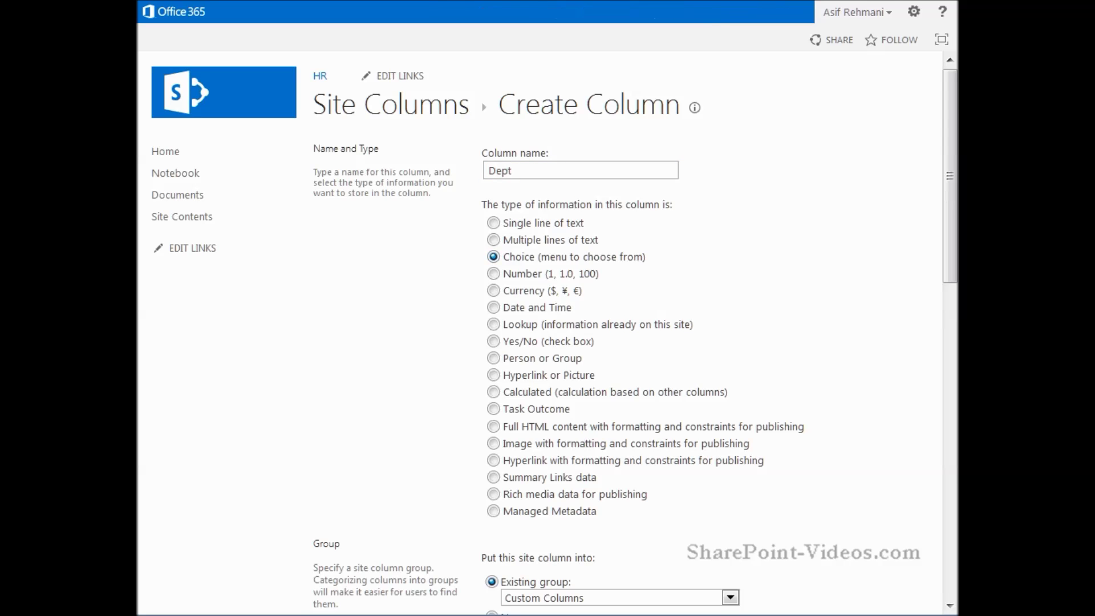
scroll(548, 331, down, 4)
scroll(635, 334, down, 2)
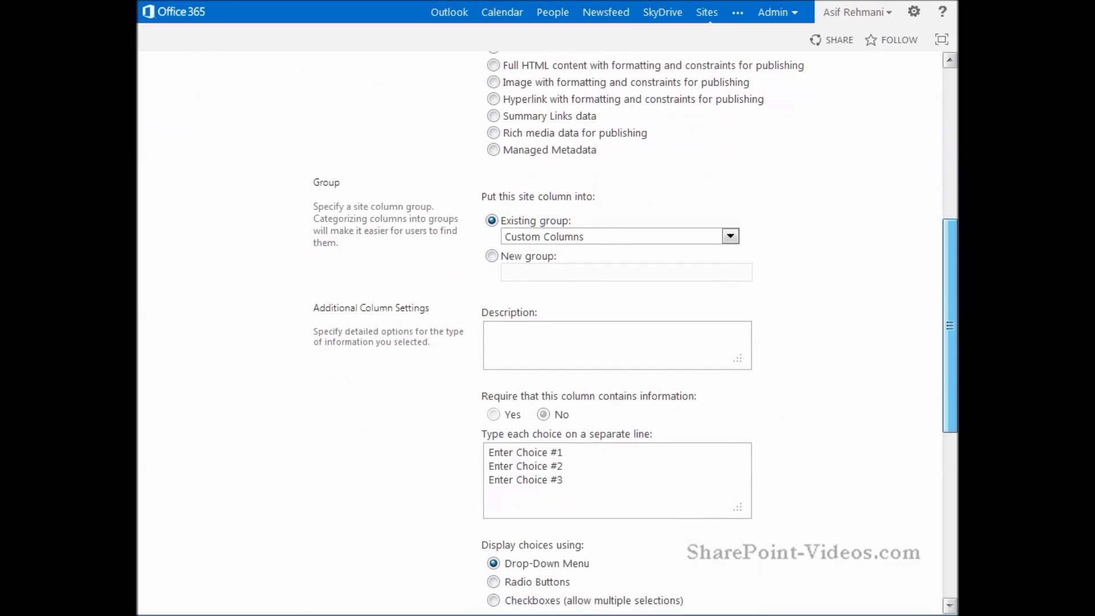
click(729, 236)
click(513, 249)
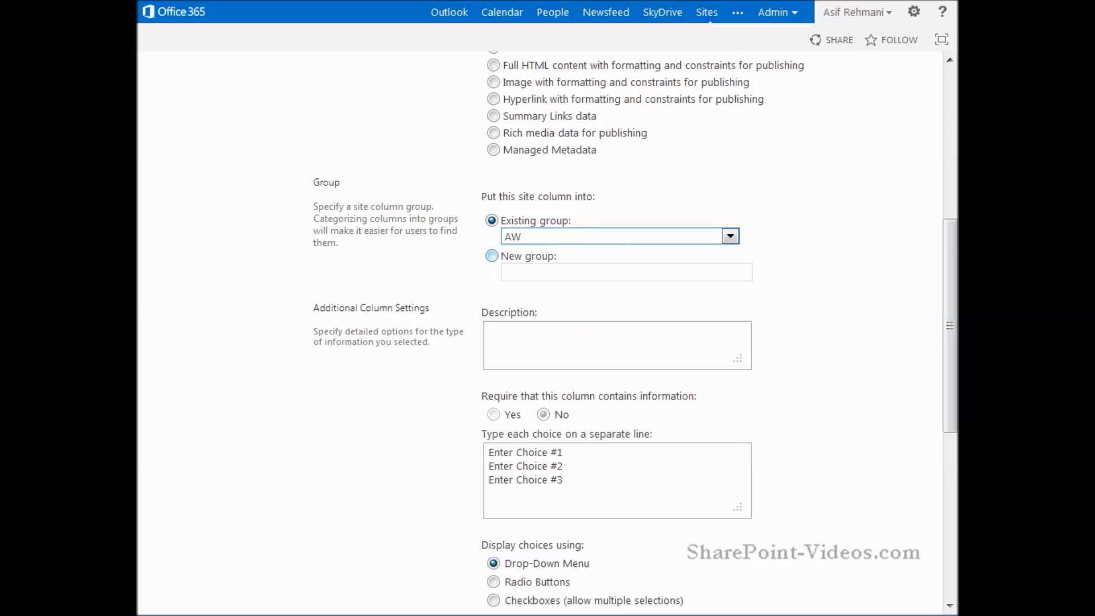
- Replace the placeholder choices with IT, Marketing, Production and HR
drag(563, 481, 488, 452)
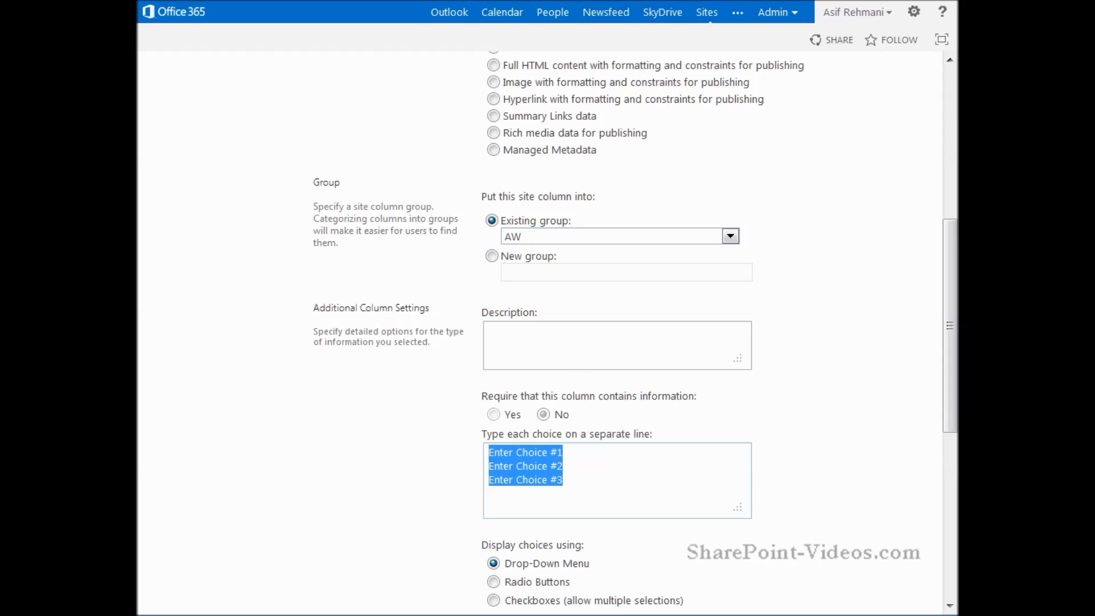
key(BackSpace)
text(IT)
key(Return)
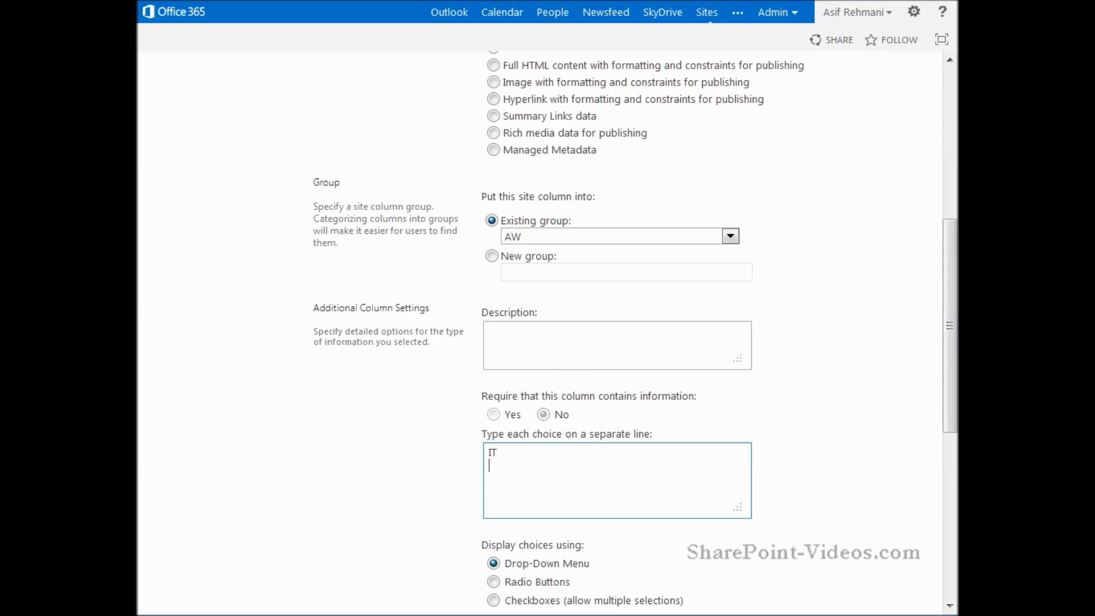
text(Marketing)
key(Return)
text(Production)
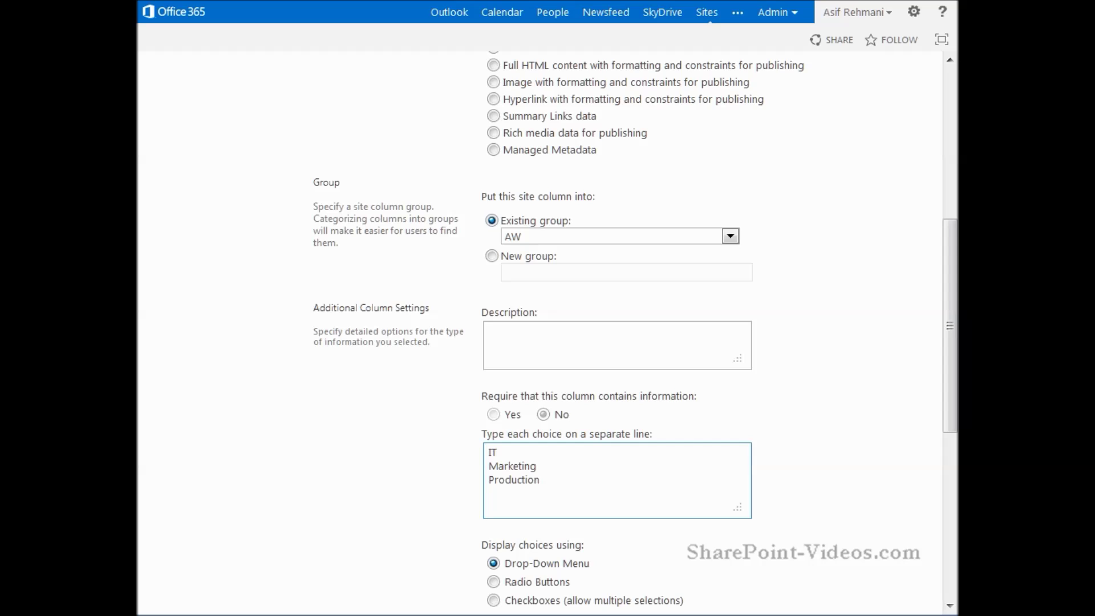
key(Return)
text(HR)
- Clear the IT default value so none is set, and save the Dept column
drag(949, 325, 949, 436)
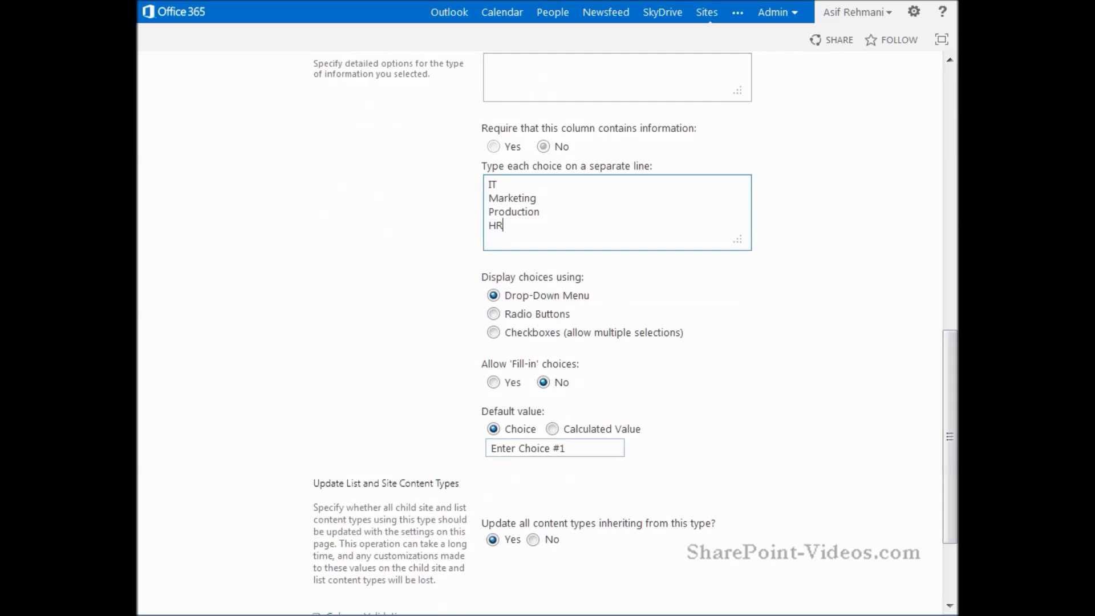
click(495, 448)
double_click(494, 448)
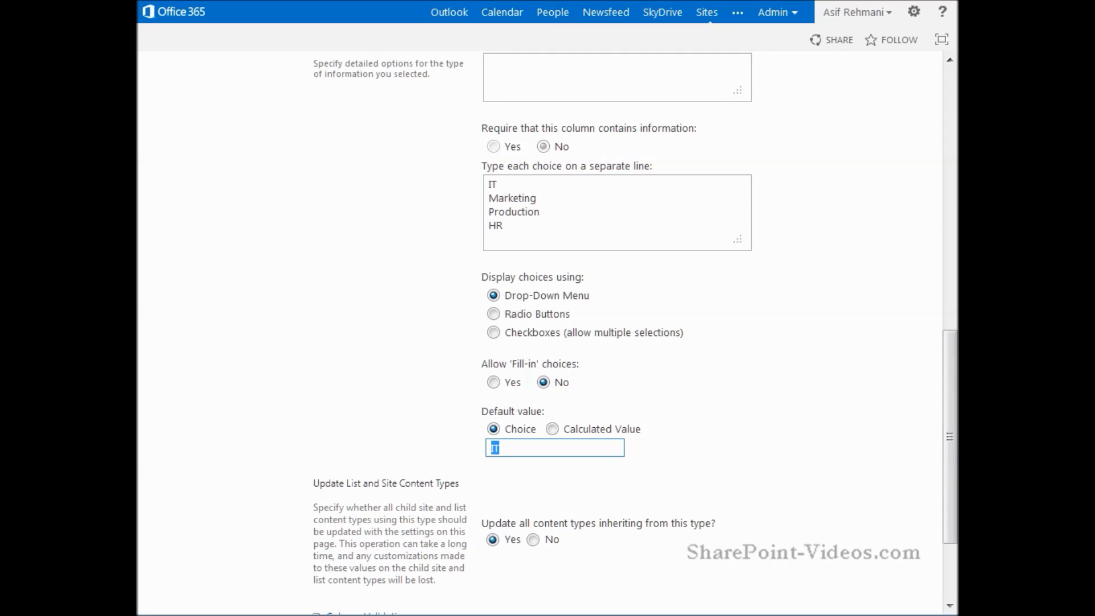
key(BackSpace)
key(Tab)
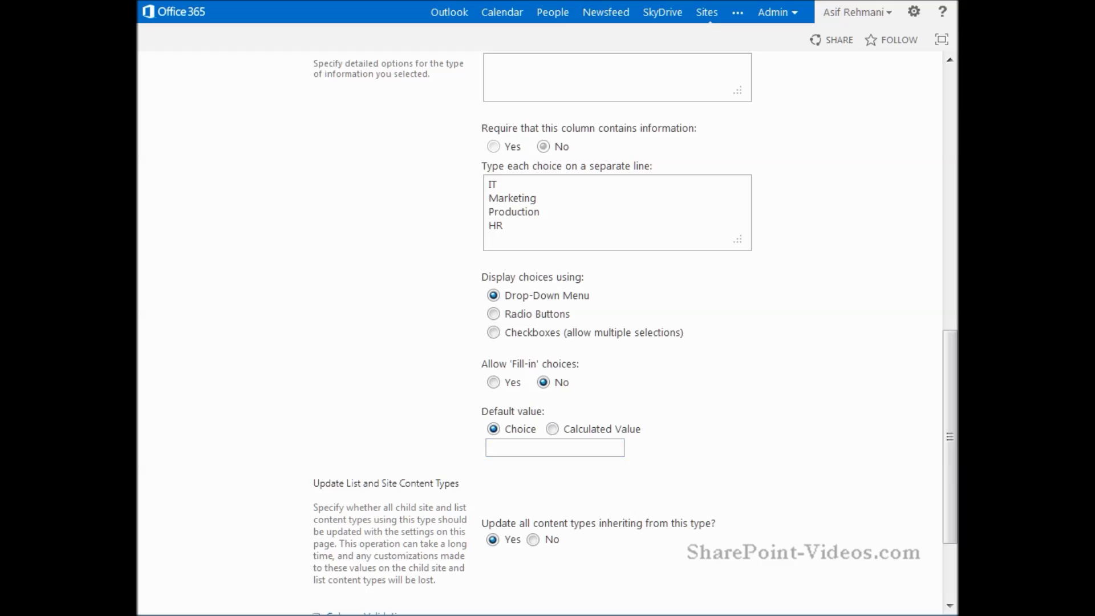
scroll(547, 331, down, 2)
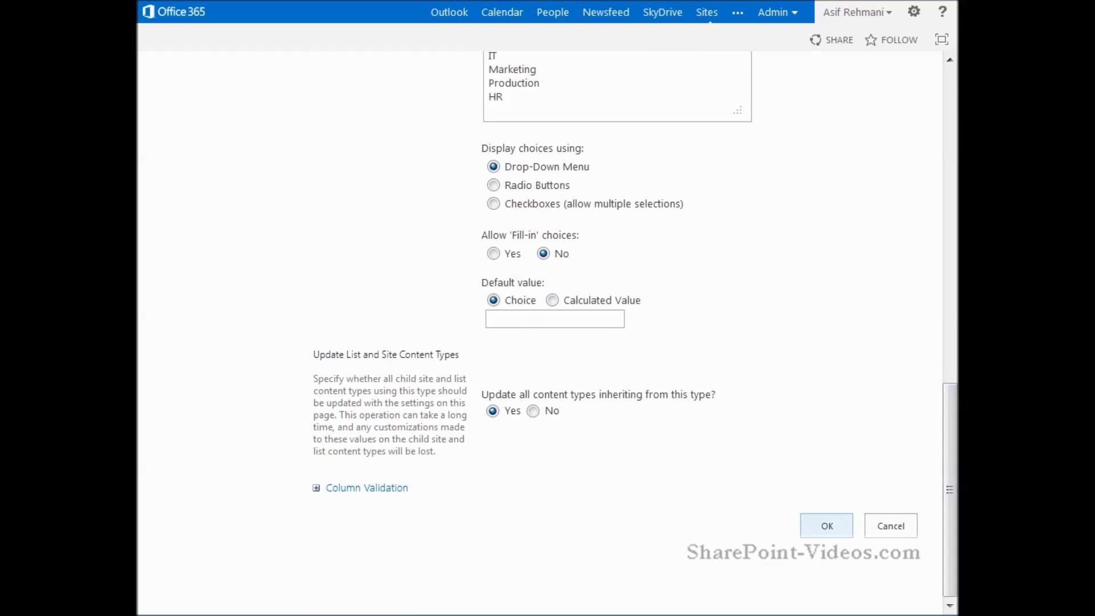
key(Return)
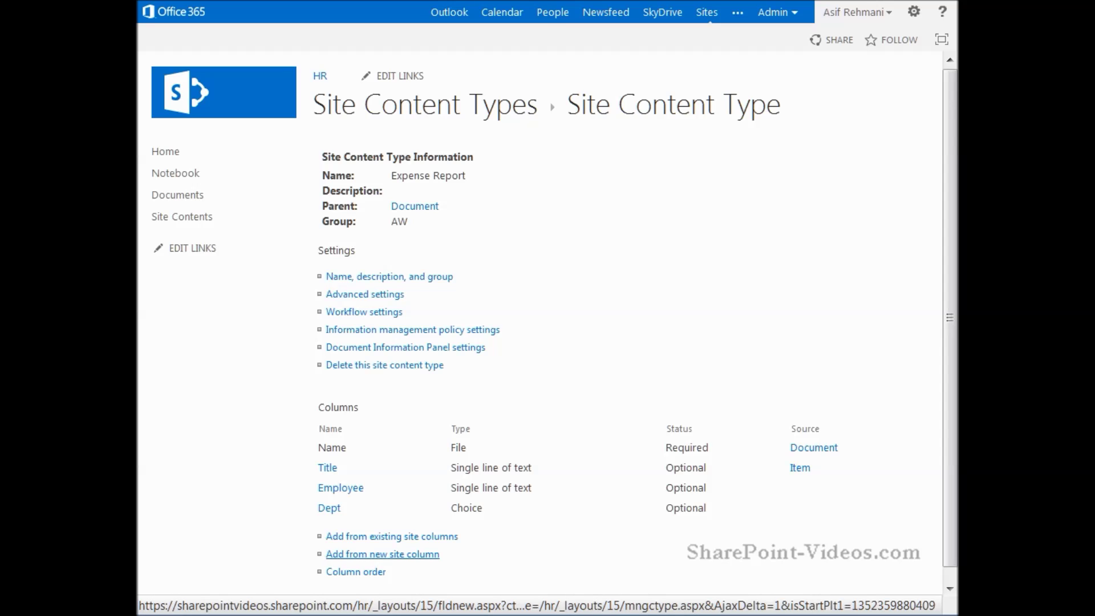
- Create an Expense site column of type Currency in the existing AW group
click(382, 554)
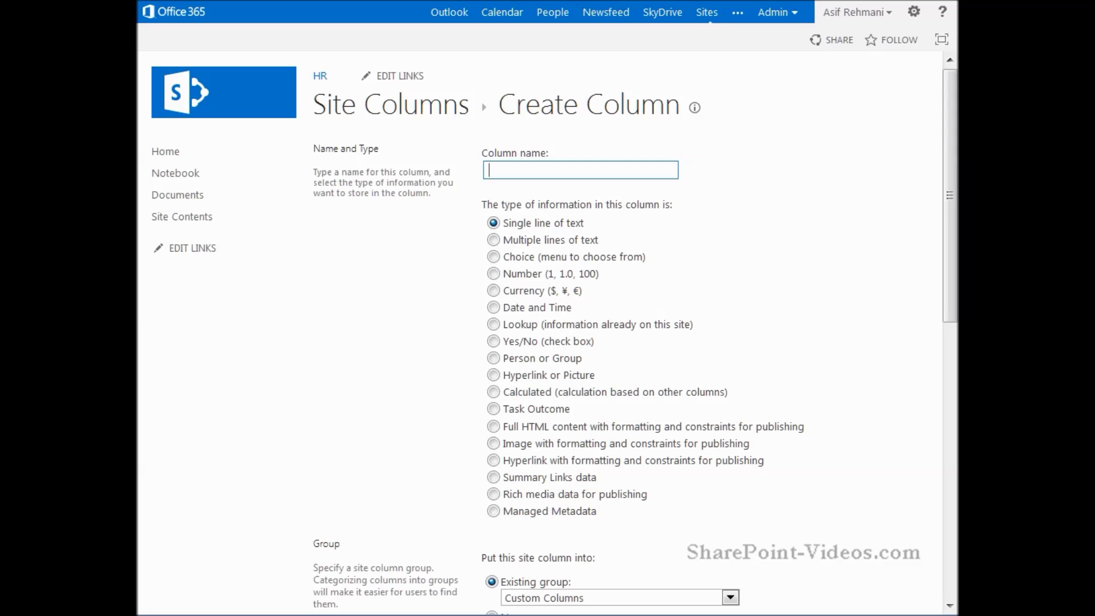
text(Expense)
click(493, 290)
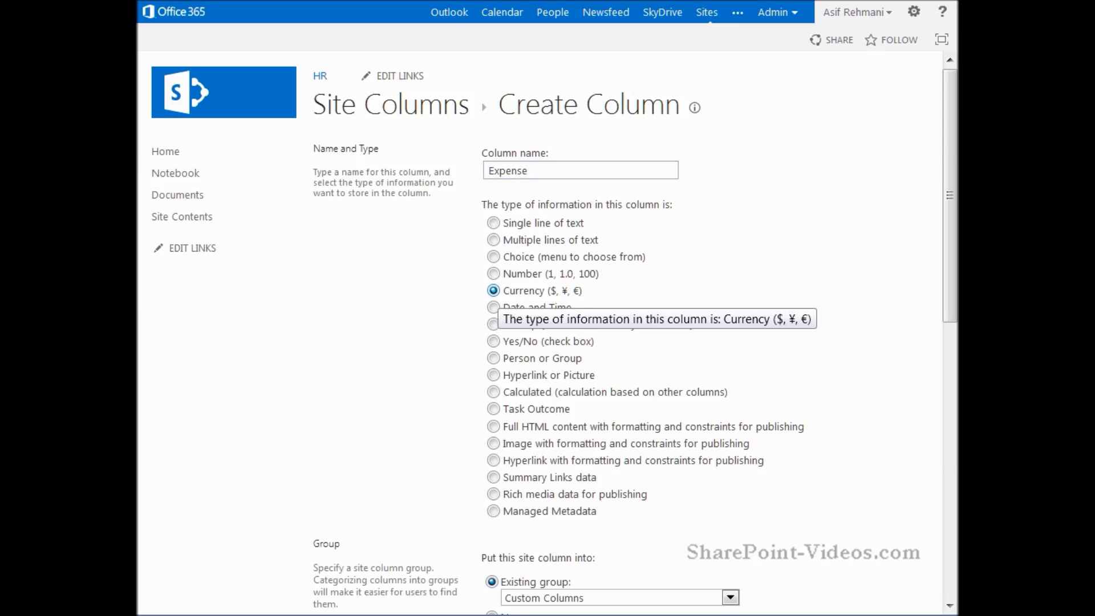
scroll(547, 331, down, 5)
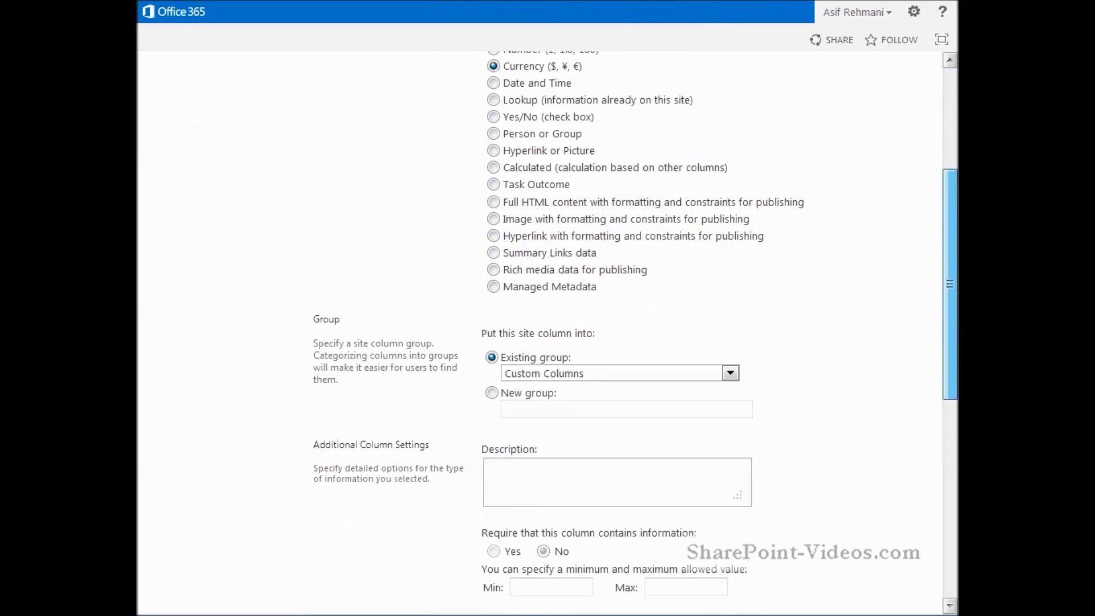
click(730, 291)
click(512, 307)
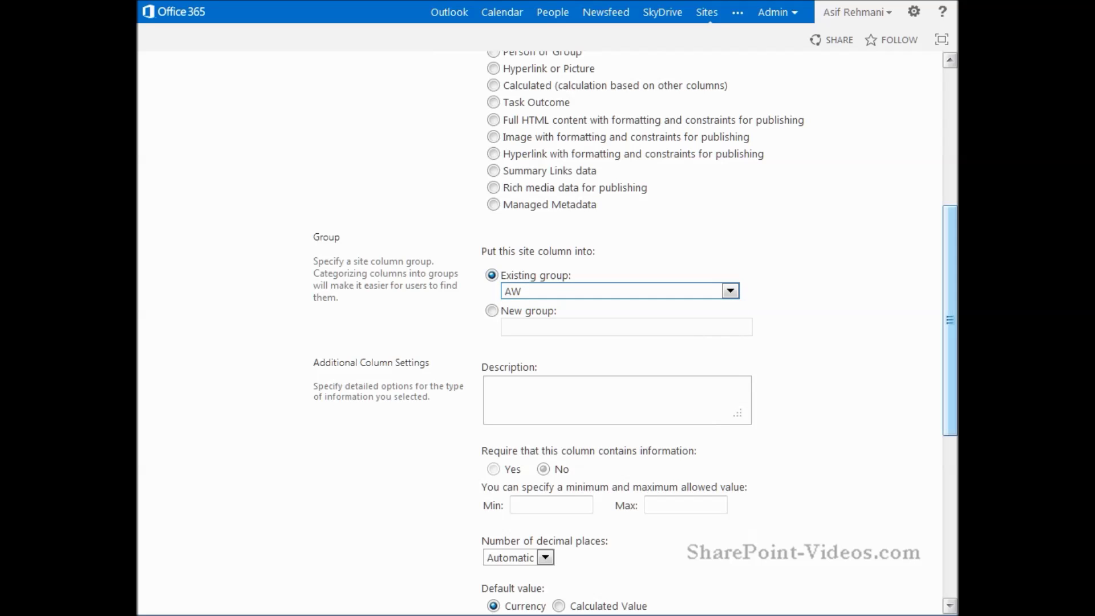
scroll(636, 331, down, 6)
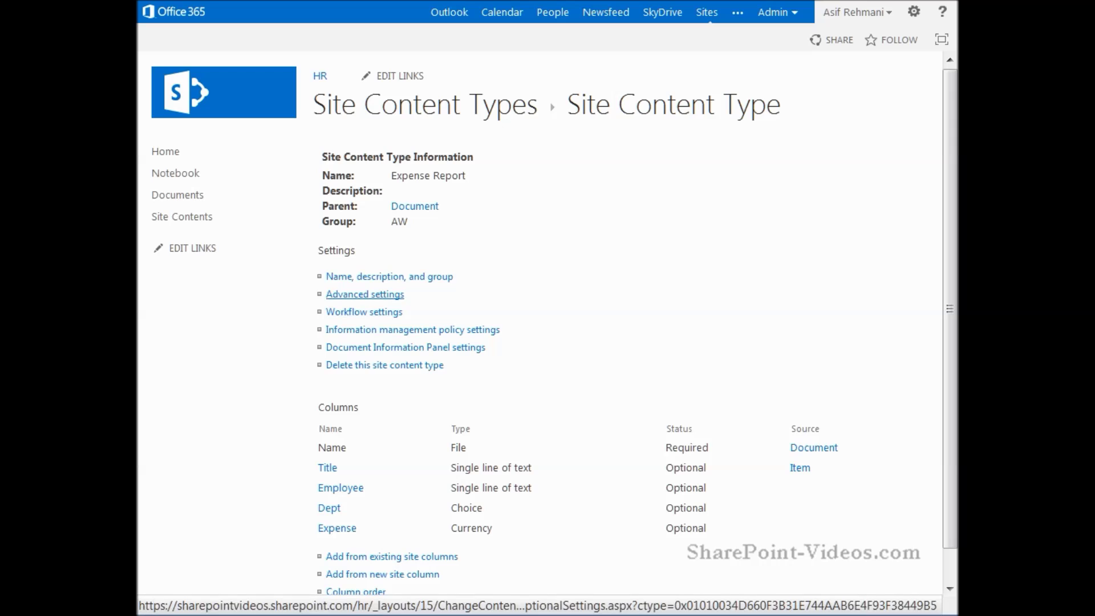
- In advanced settings choose 'Upload a new document template', then start Word
click(365, 294)
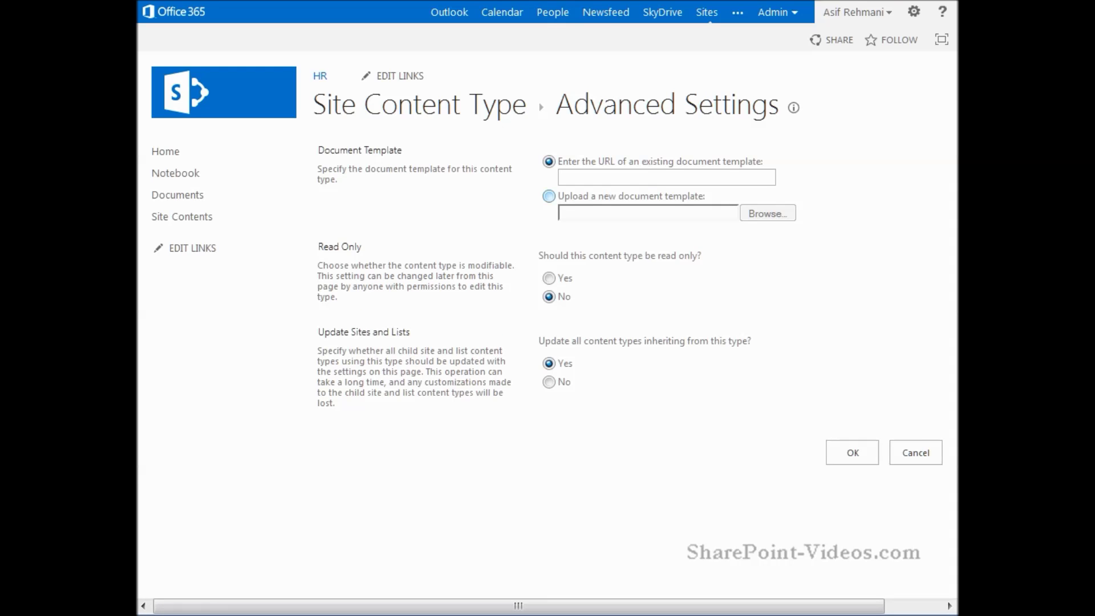
click(549, 196)
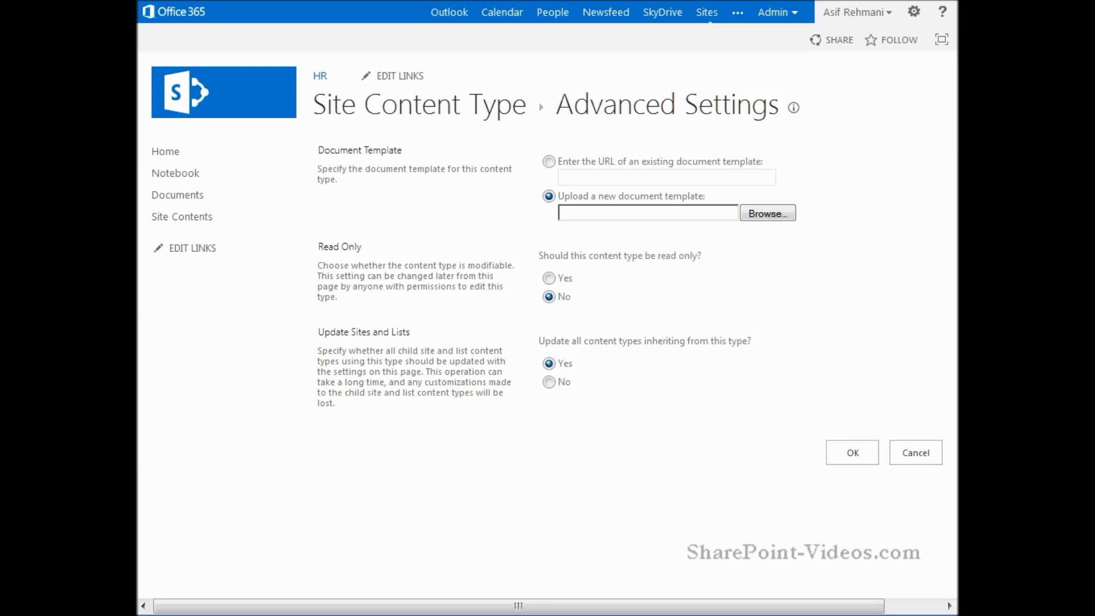
key(super)
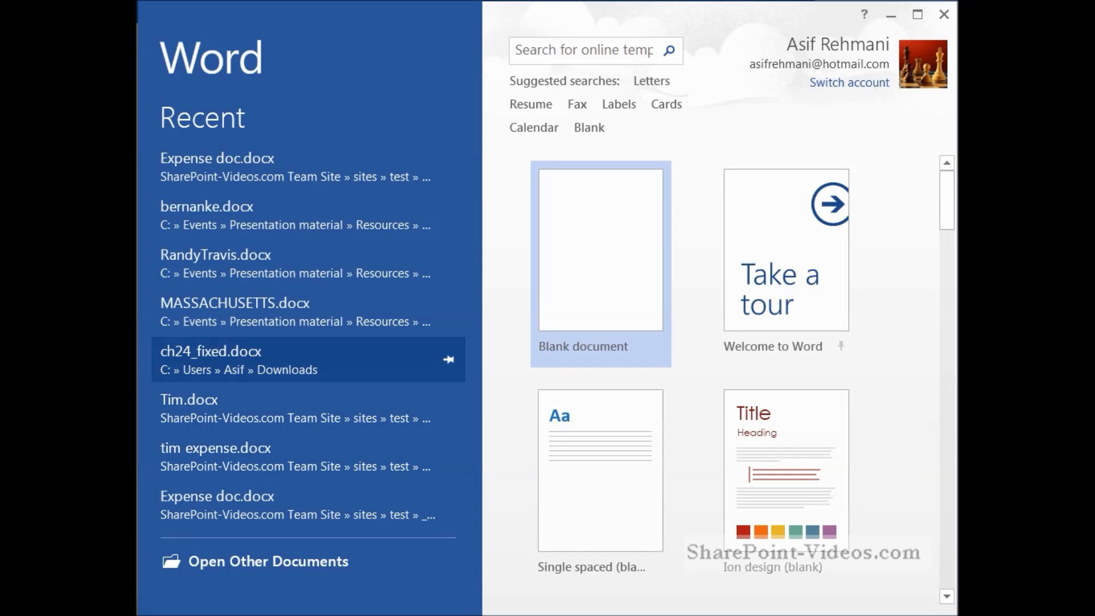
- In a blank document, type Name:, Dept: and Expense lines, then bring up Save As
click(600, 256)
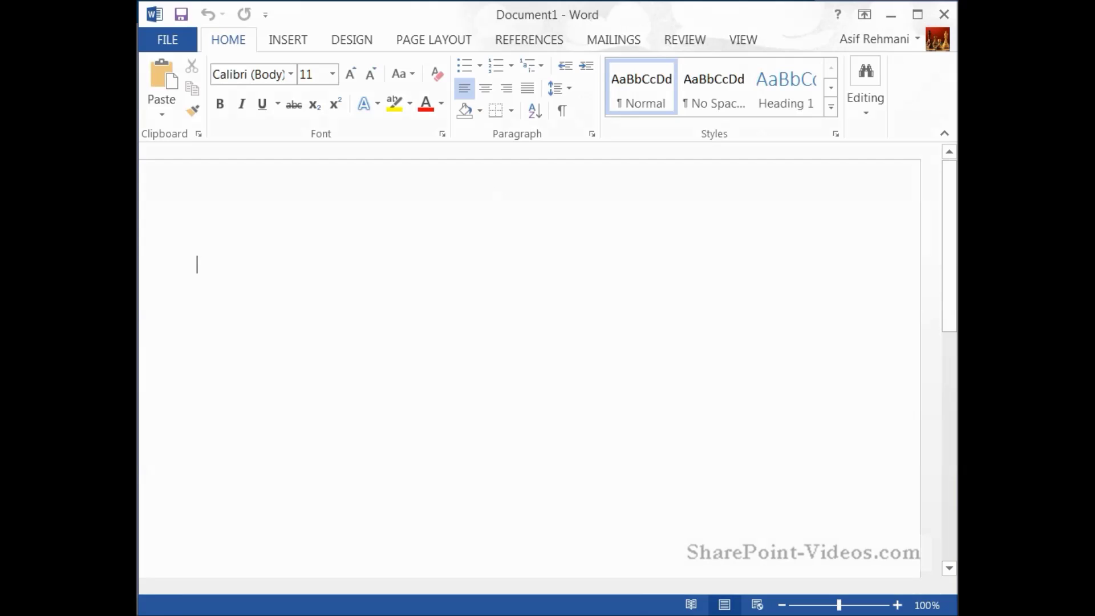
text(Name:)
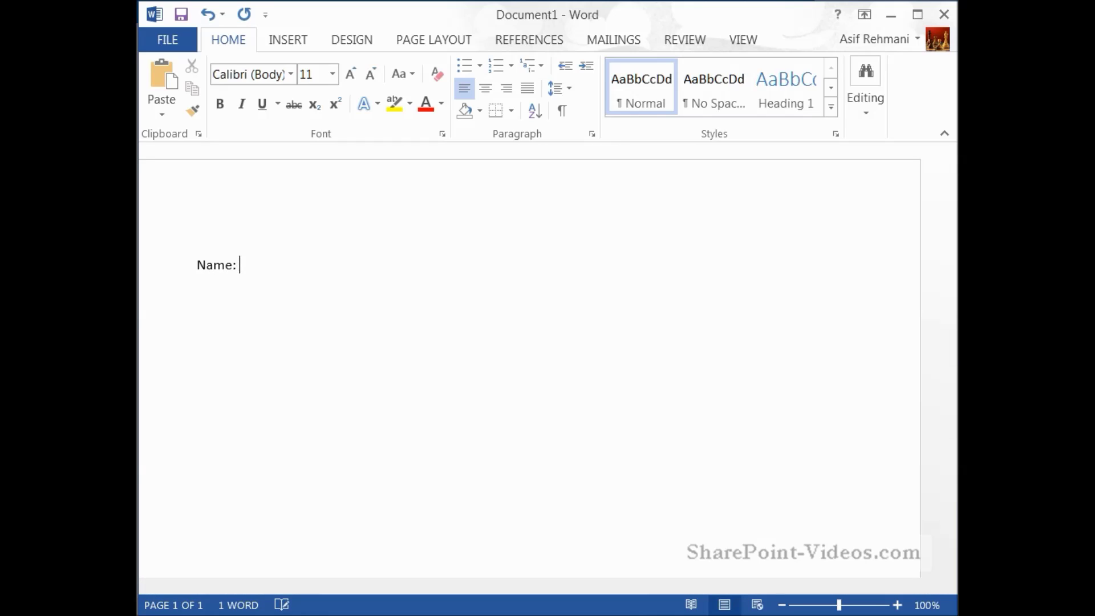
key(Return)
text(Dept:)
key(Return)
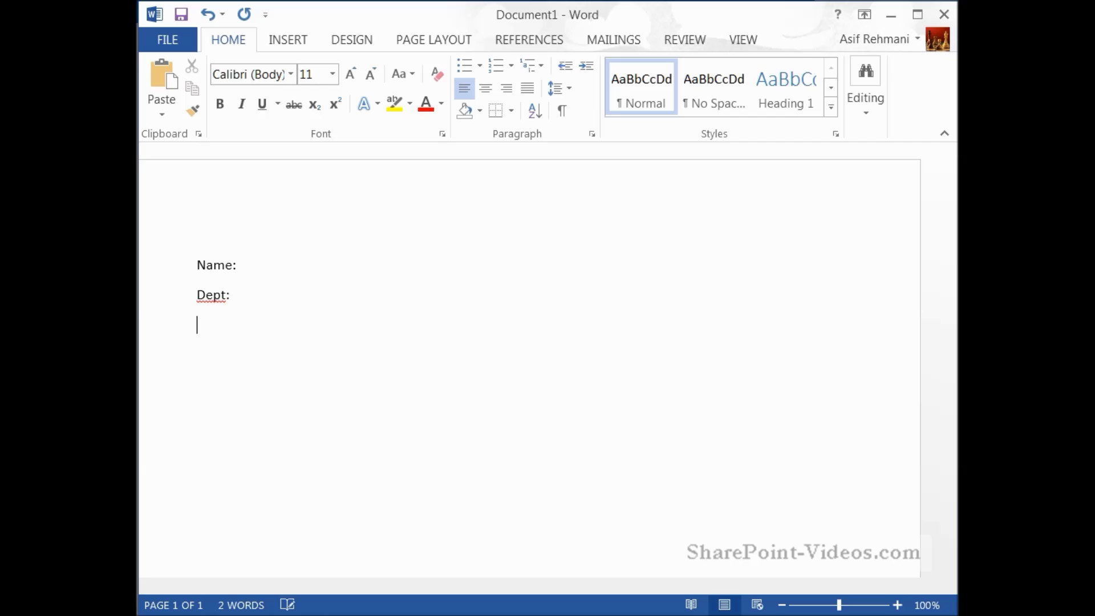
text(Expense:)
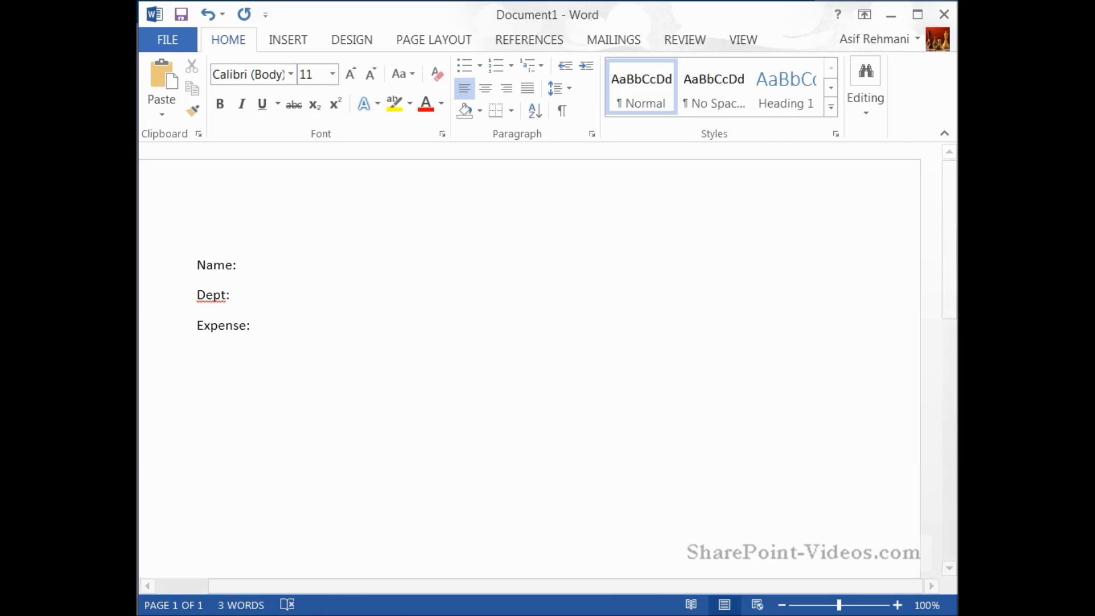
key(ctrl+s)
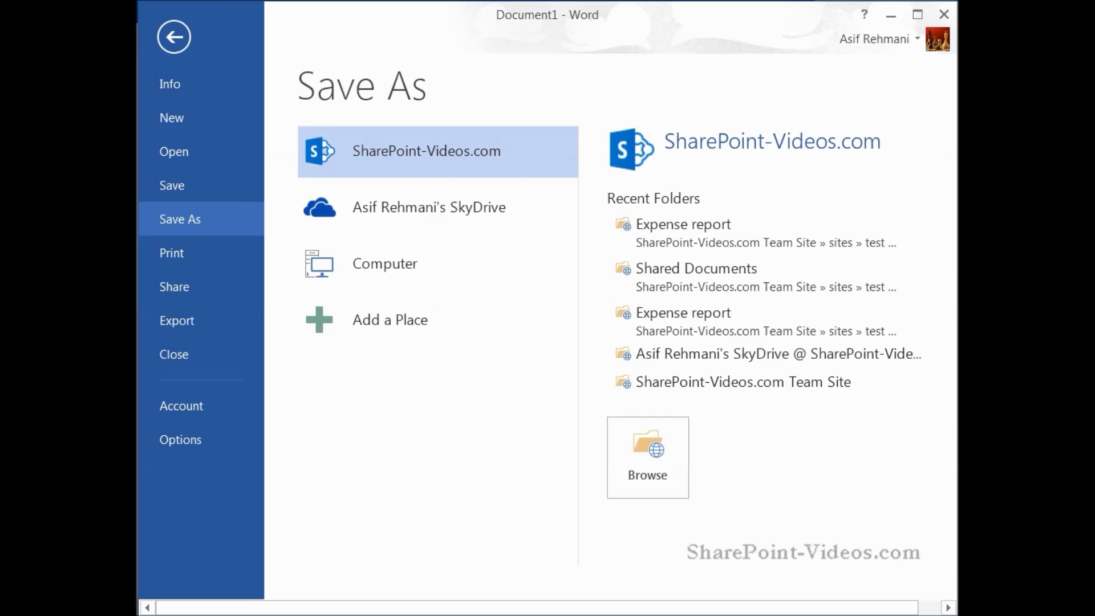
- Save the document as Expense doc.docx in the Documents\template folder
click(385, 263)
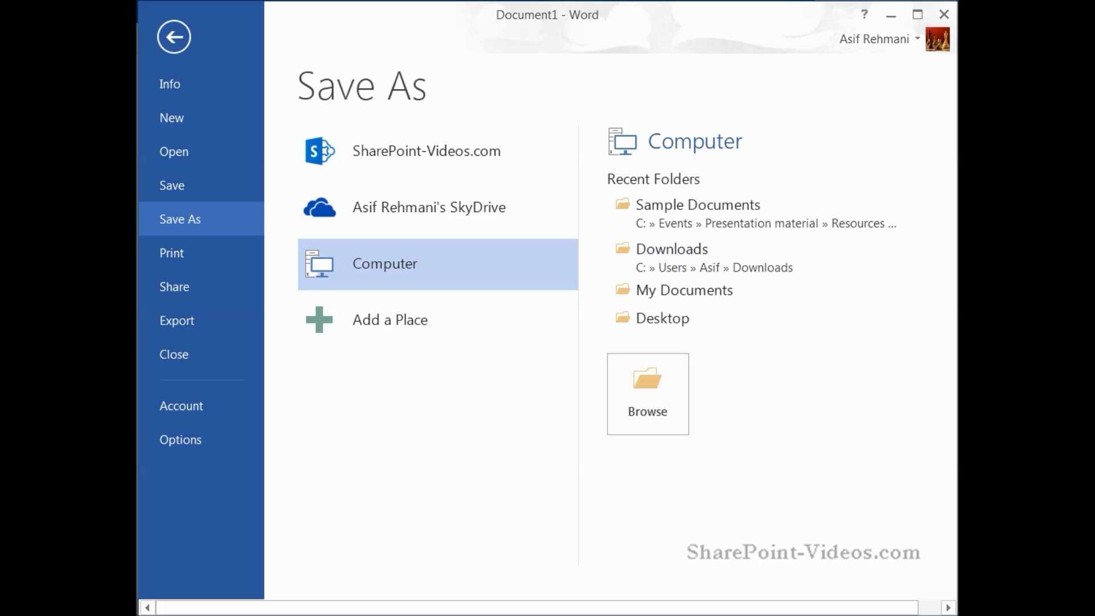
click(685, 290)
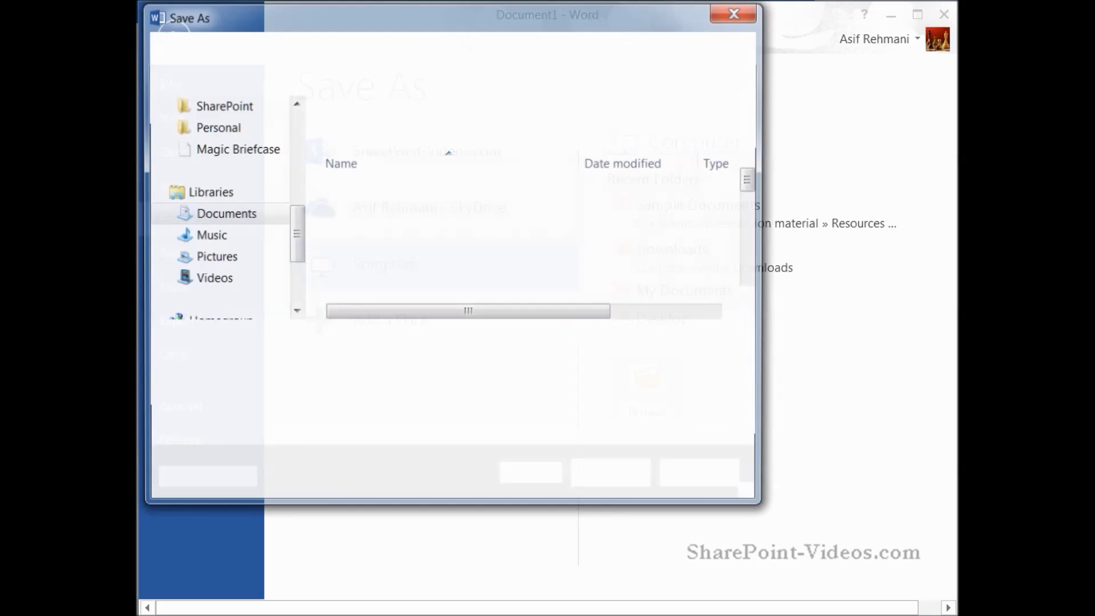
scroll(514, 217, down, 2)
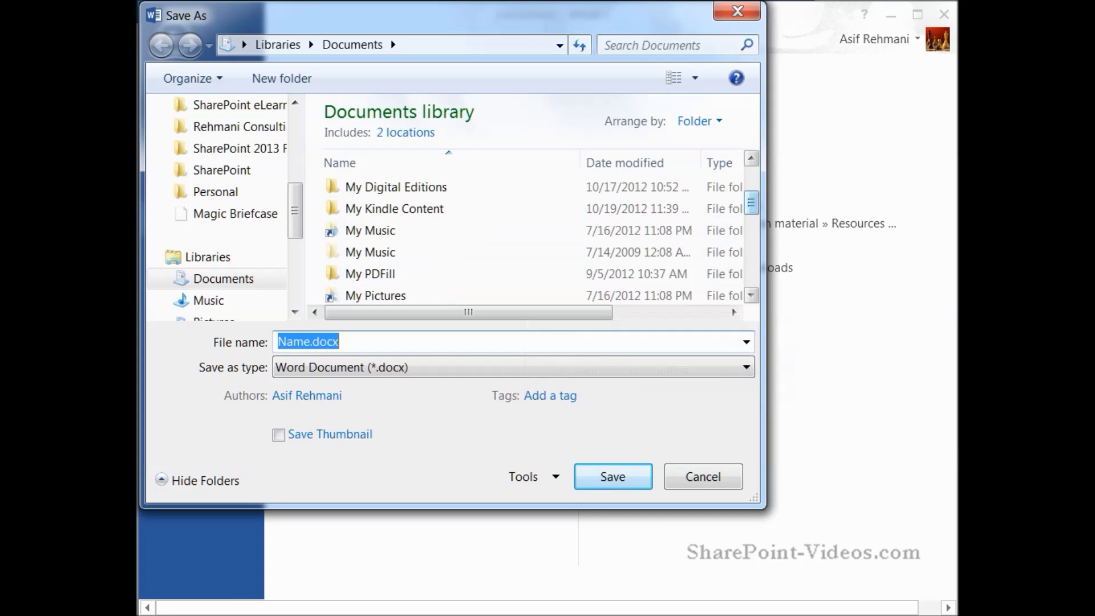
scroll(559, 206, down, 4)
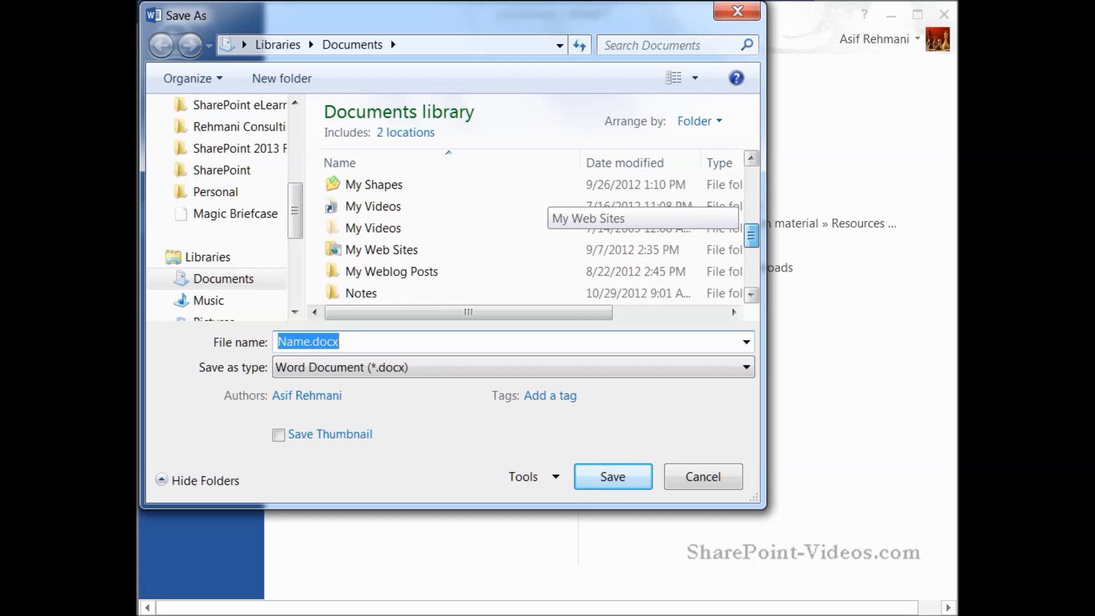
scroll(559, 245, down, 2)
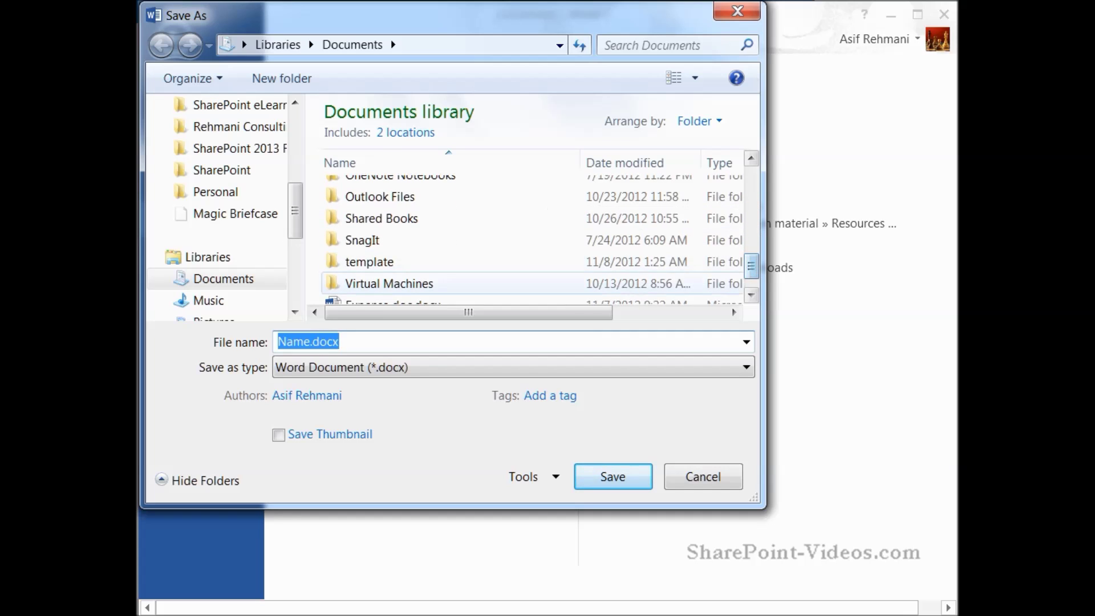
click(558, 262)
key(Return)
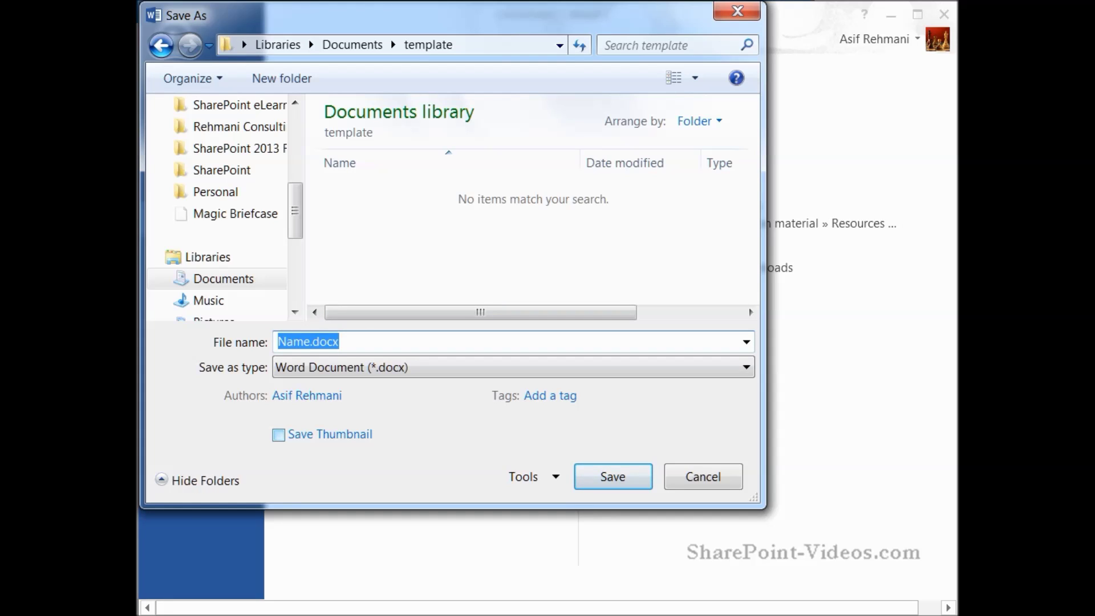
text(Expense)
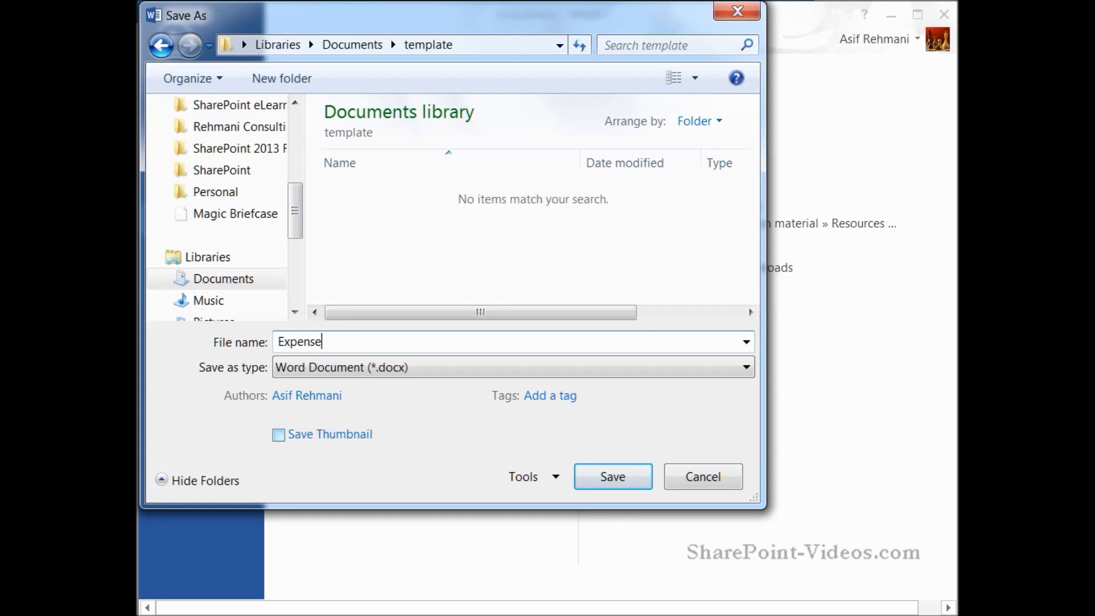
text(doc)
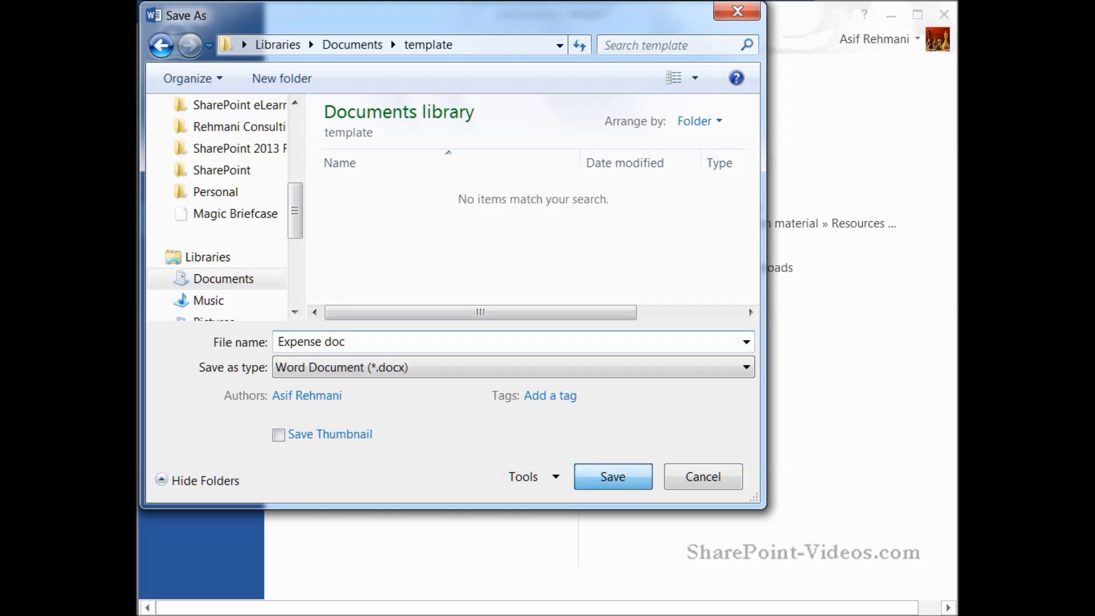
key(Return)
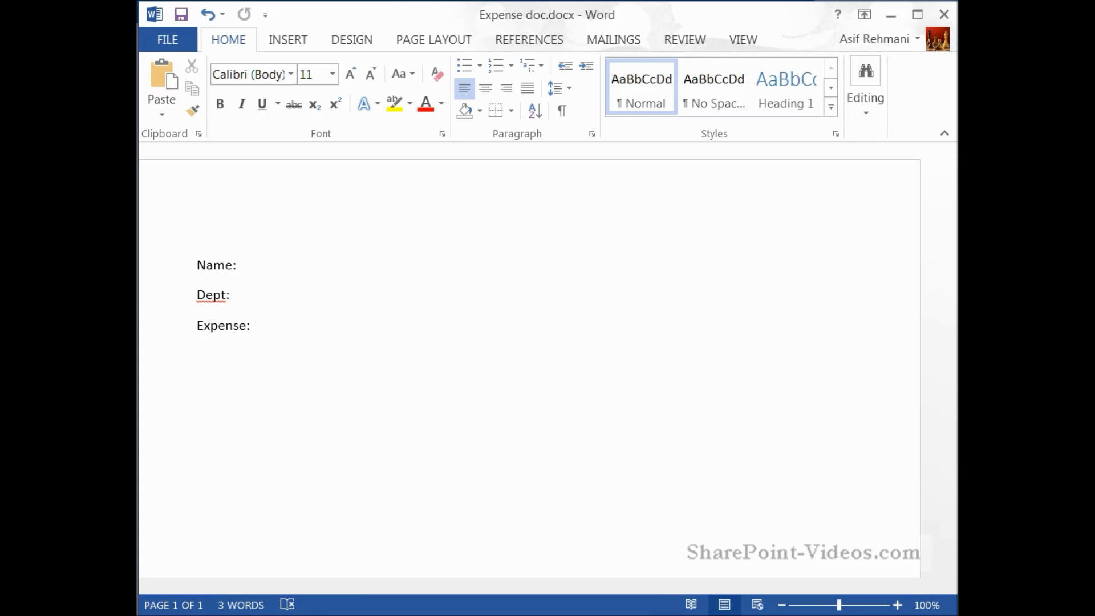
- Close Word and upload Documents\template\Expense doc.docx as the Expense Report template
click(943, 14)
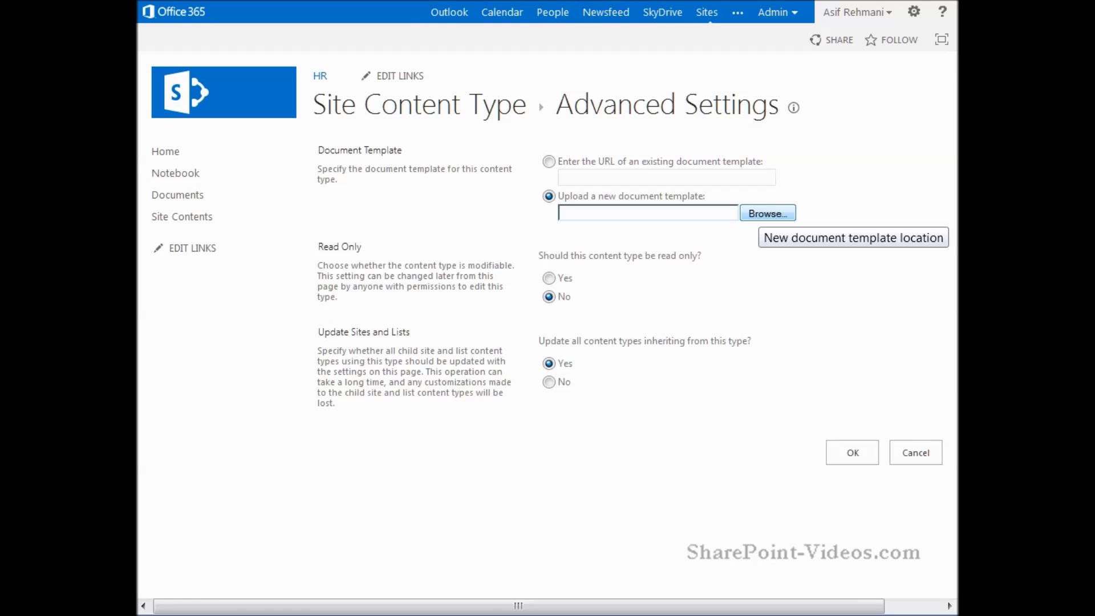
click(767, 213)
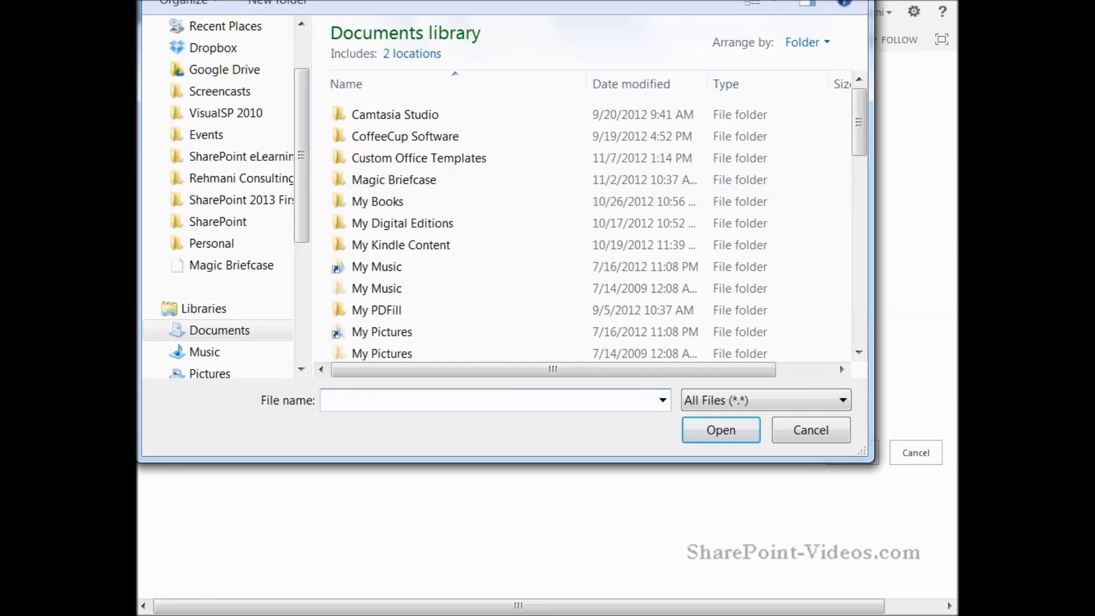
scroll(400, 194, down, 4)
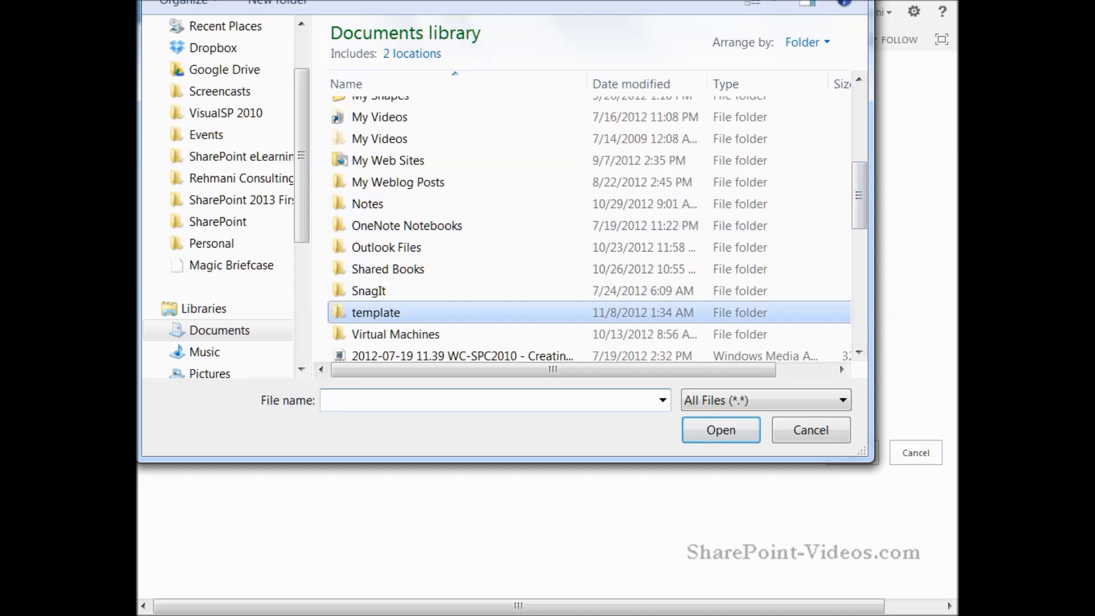
double_click(376, 313)
click(399, 114)
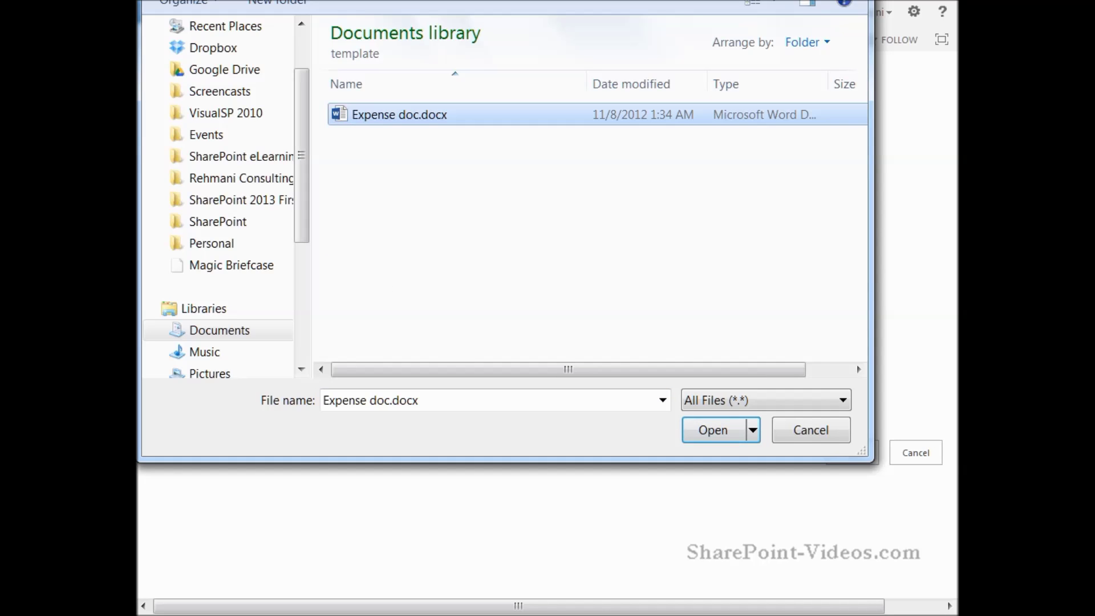
click(712, 430)
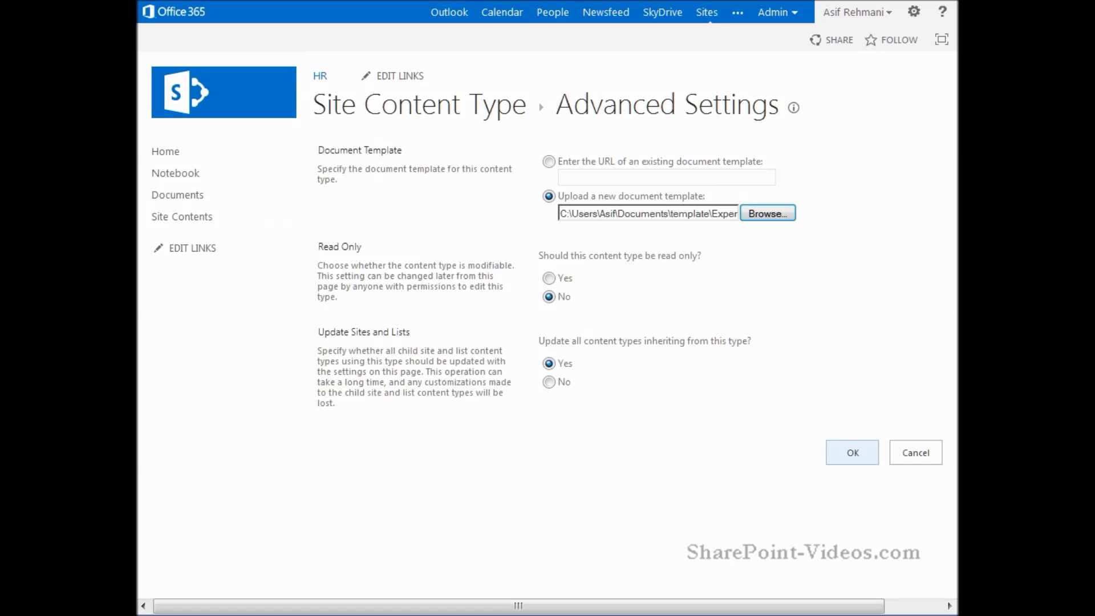
click(852, 452)
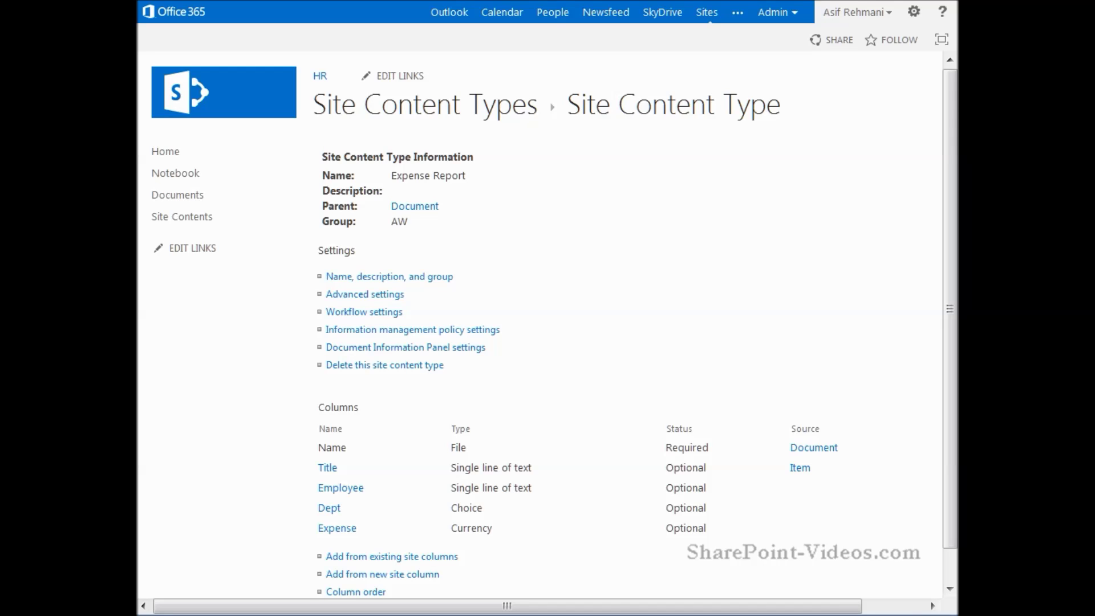
- Set 'Allow management of content types' to Yes in the Documents library's advanced settings
click(177, 194)
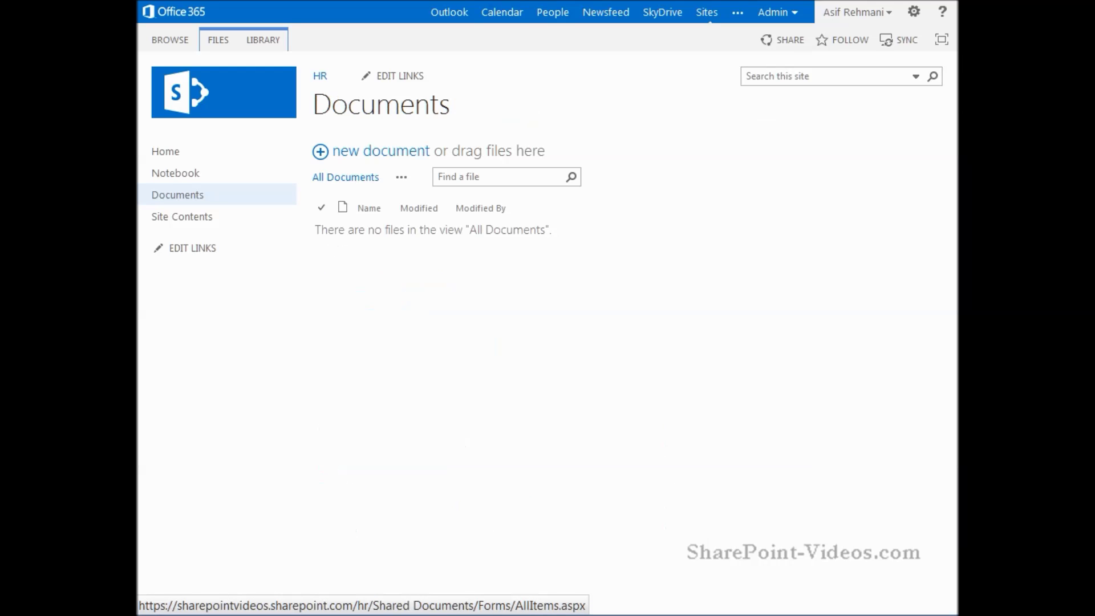
click(263, 39)
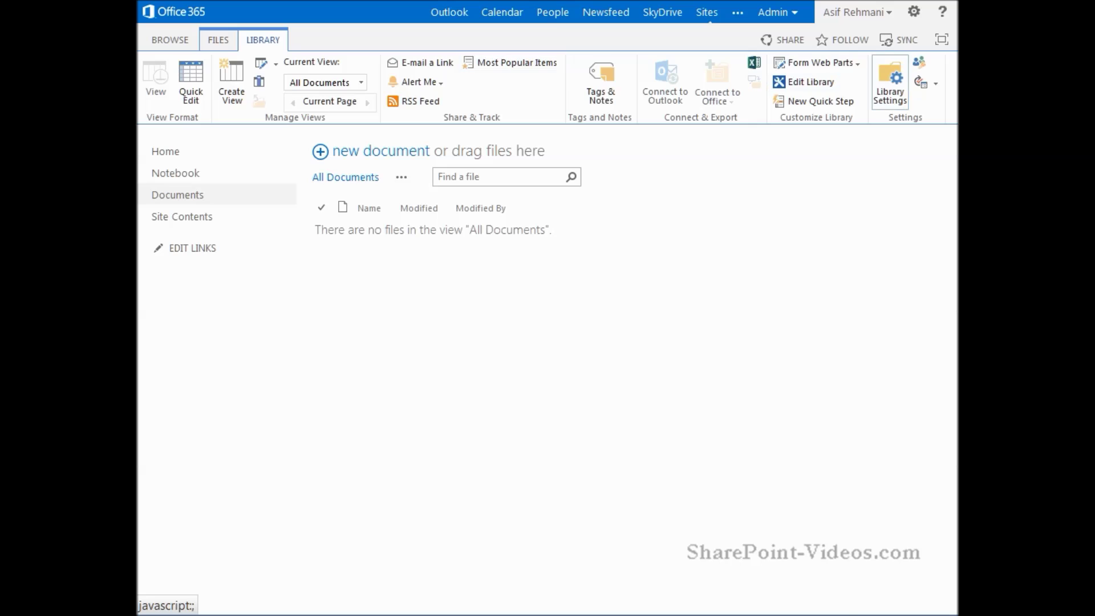
click(890, 85)
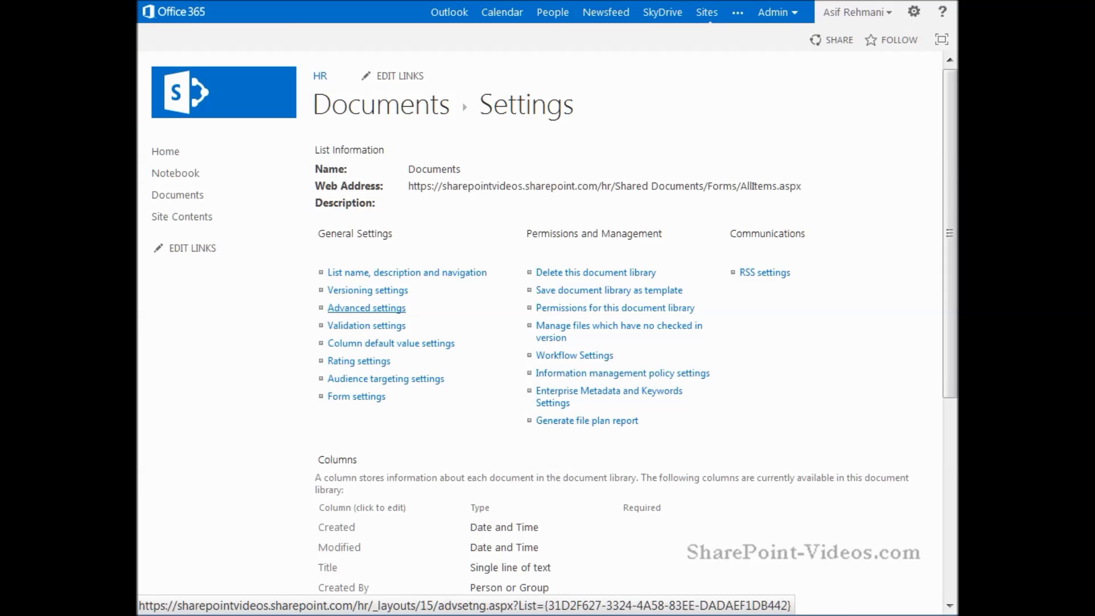
click(367, 308)
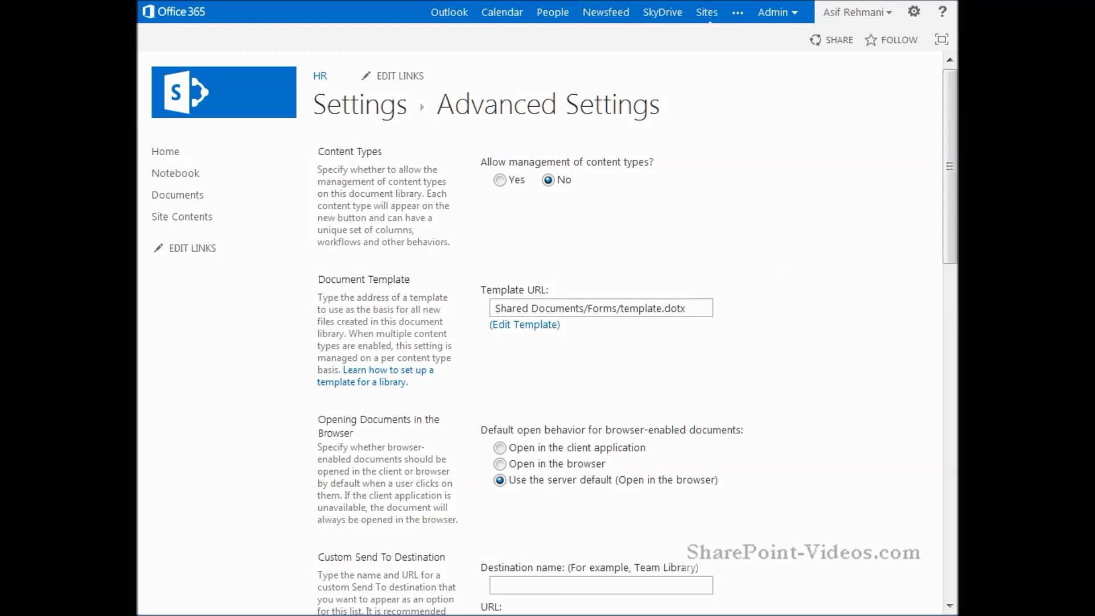
click(499, 180)
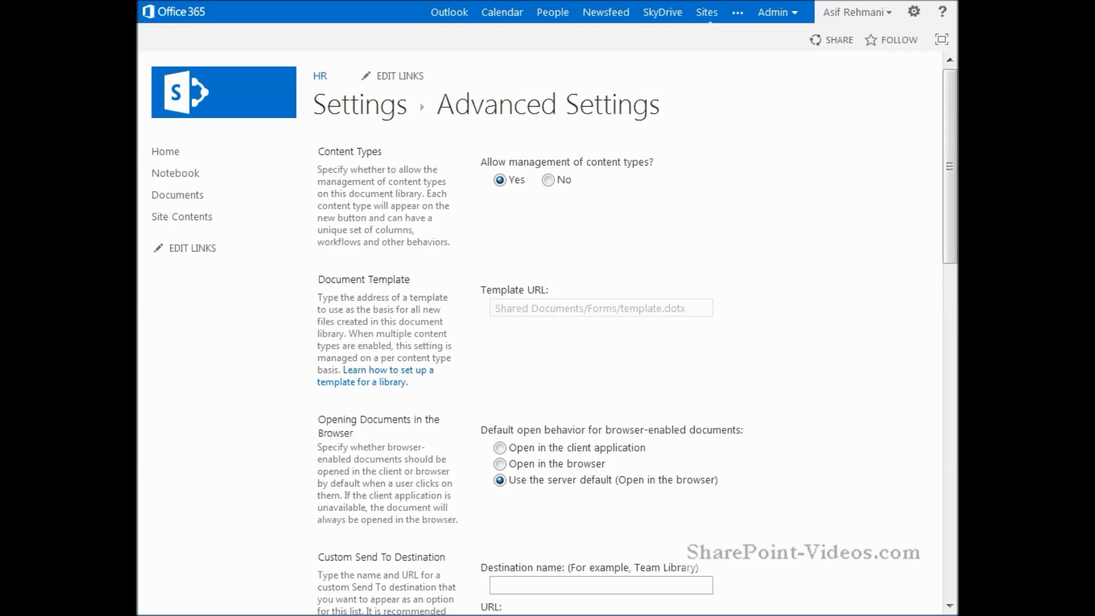
scroll(547, 331, down, 15)
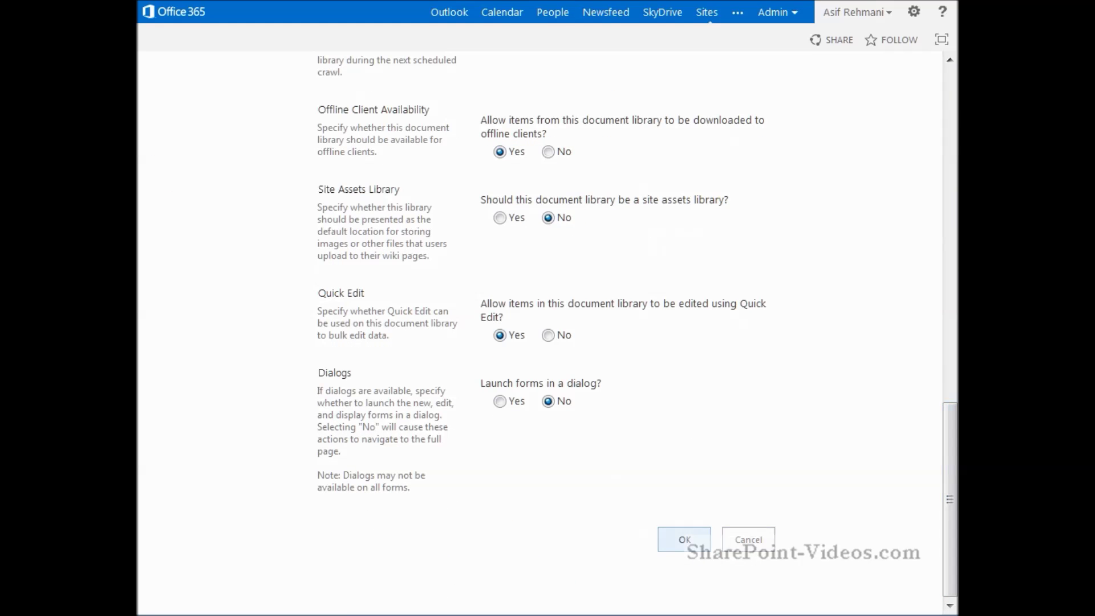
click(684, 539)
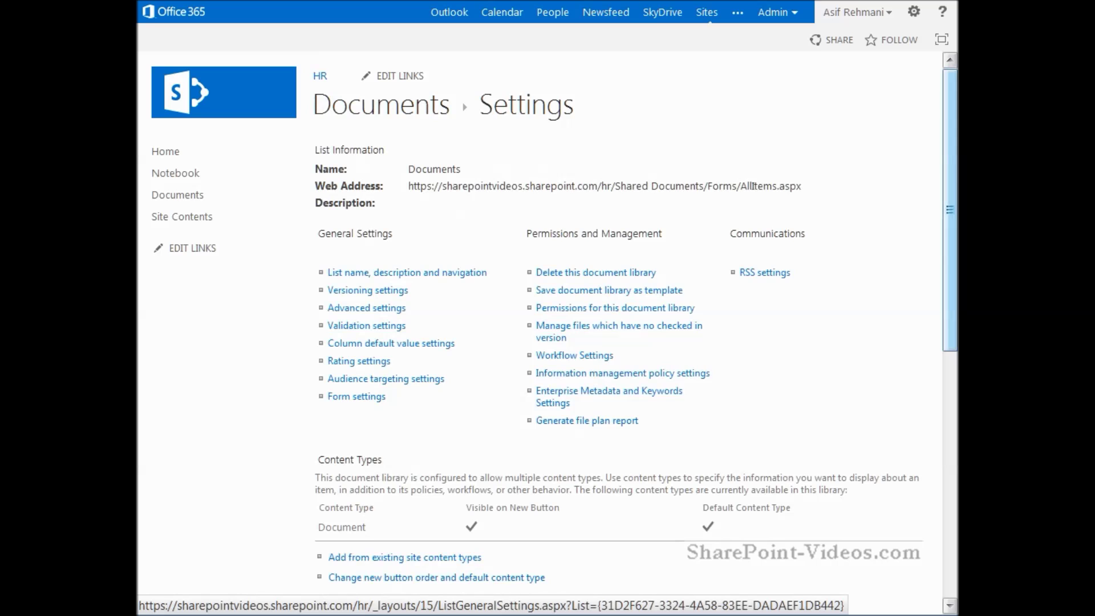
scroll(750, 151, down, 1)
scroll(548, 320, down, 2)
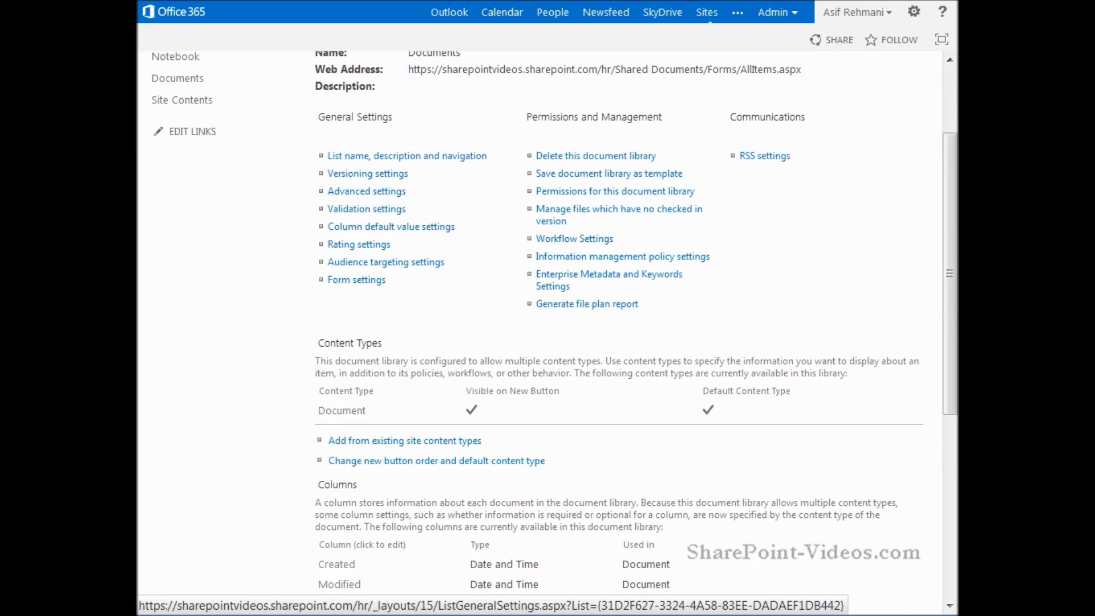
- Add Expense Report from the AW site content type group to the library, then open its settings page
click(405, 440)
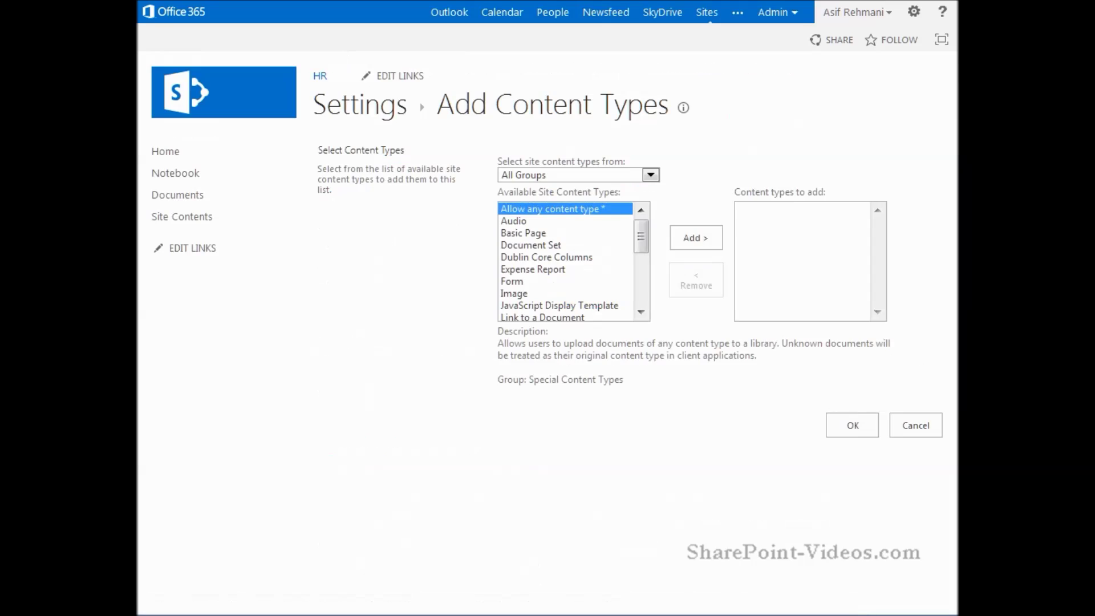
click(649, 174)
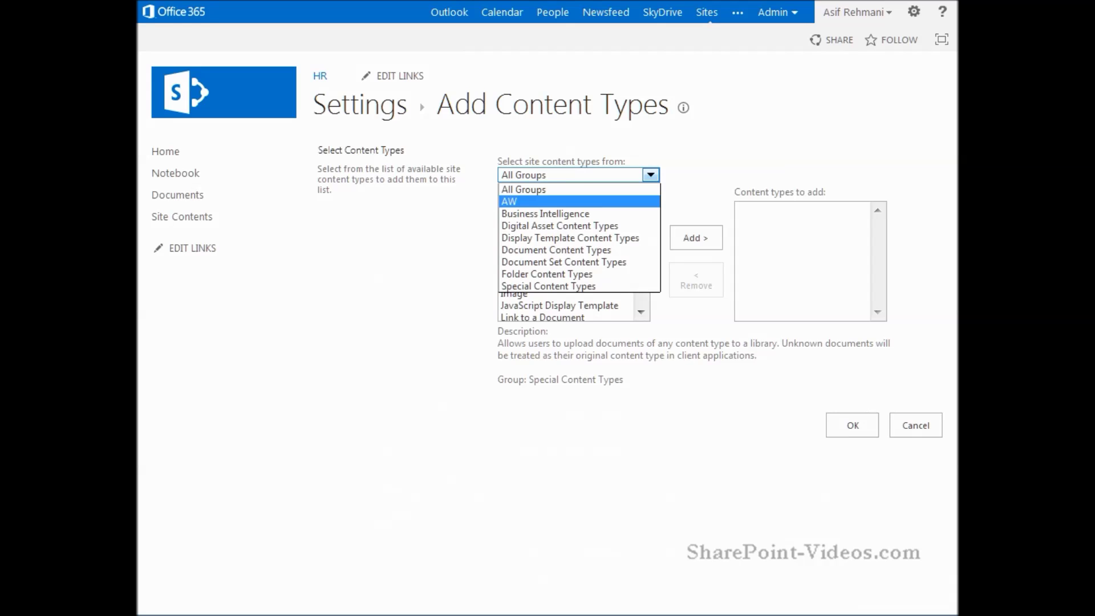
click(513, 200)
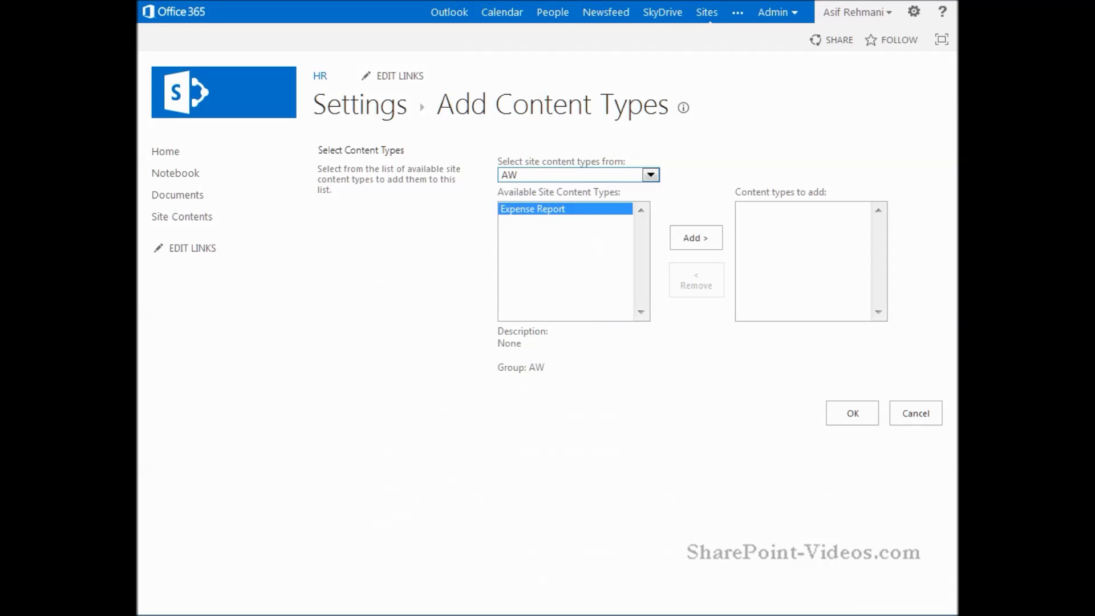
click(695, 237)
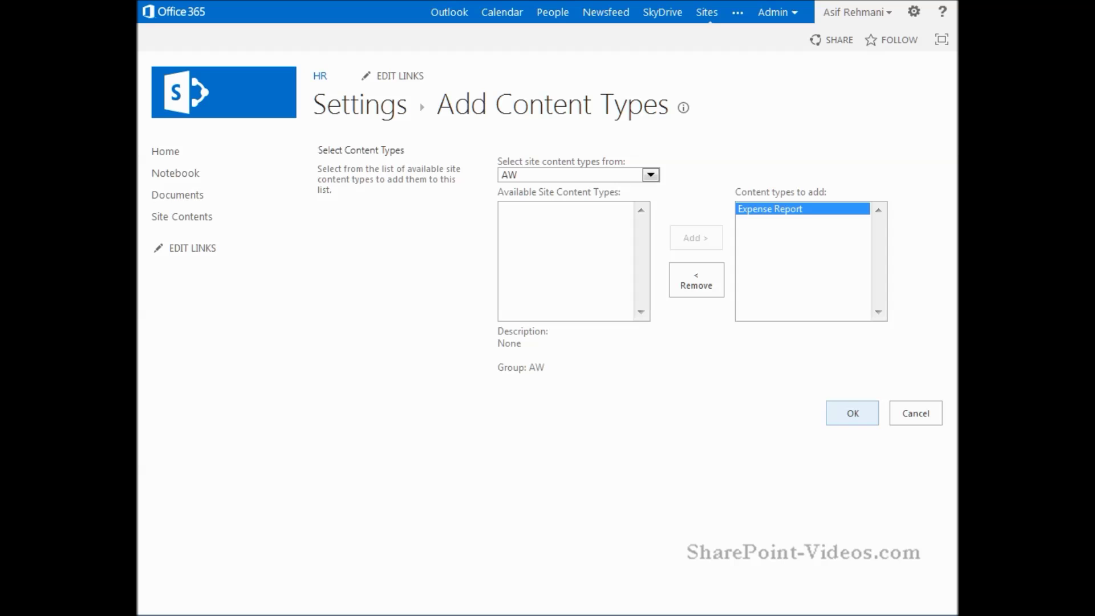
click(852, 412)
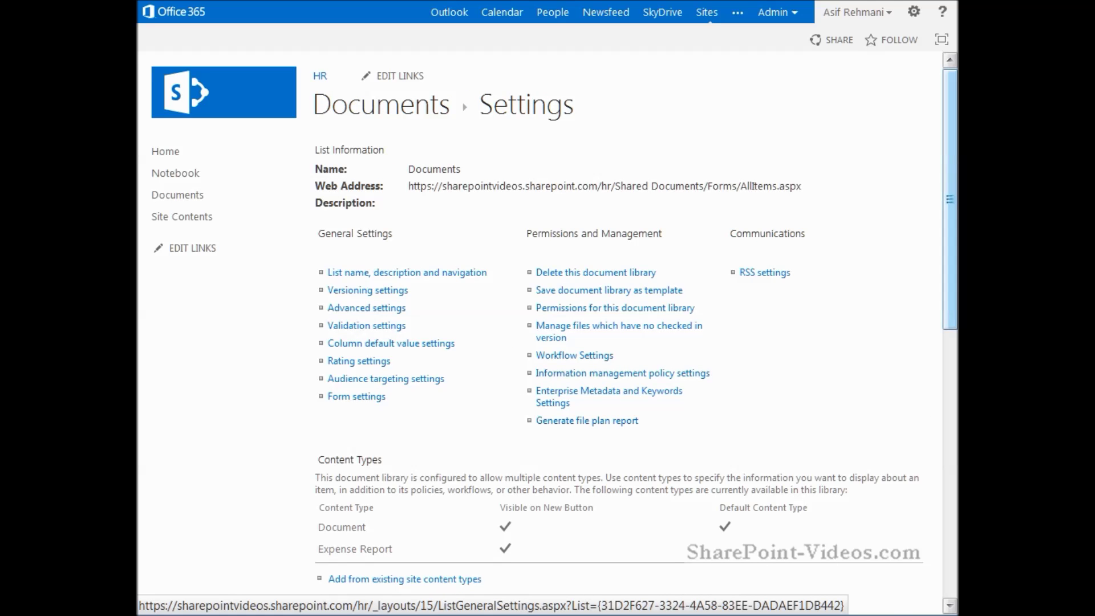
scroll(547, 325, down, 3)
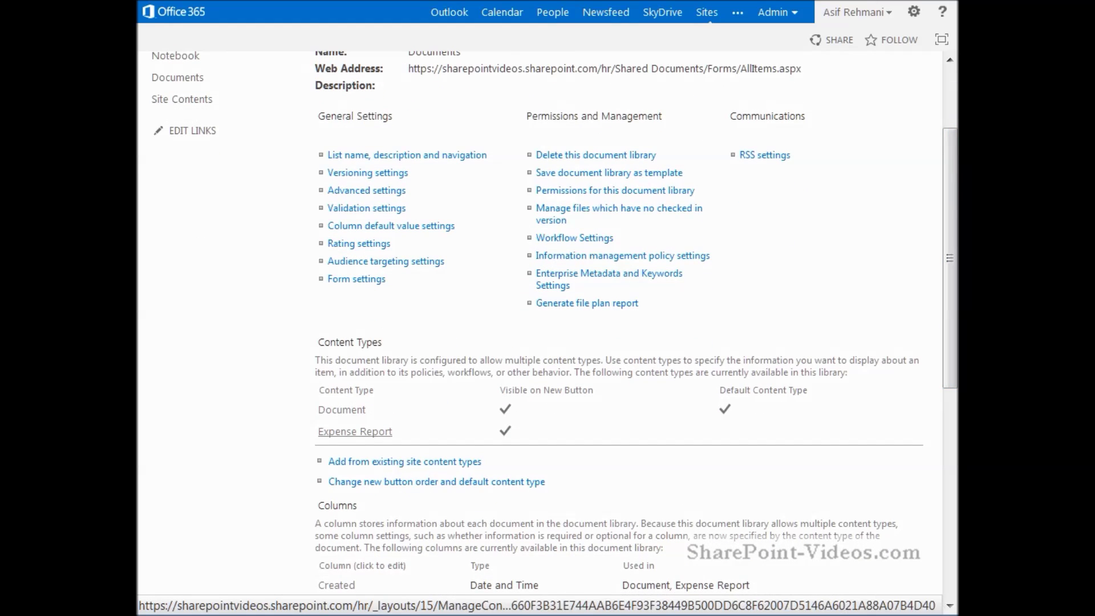
click(355, 431)
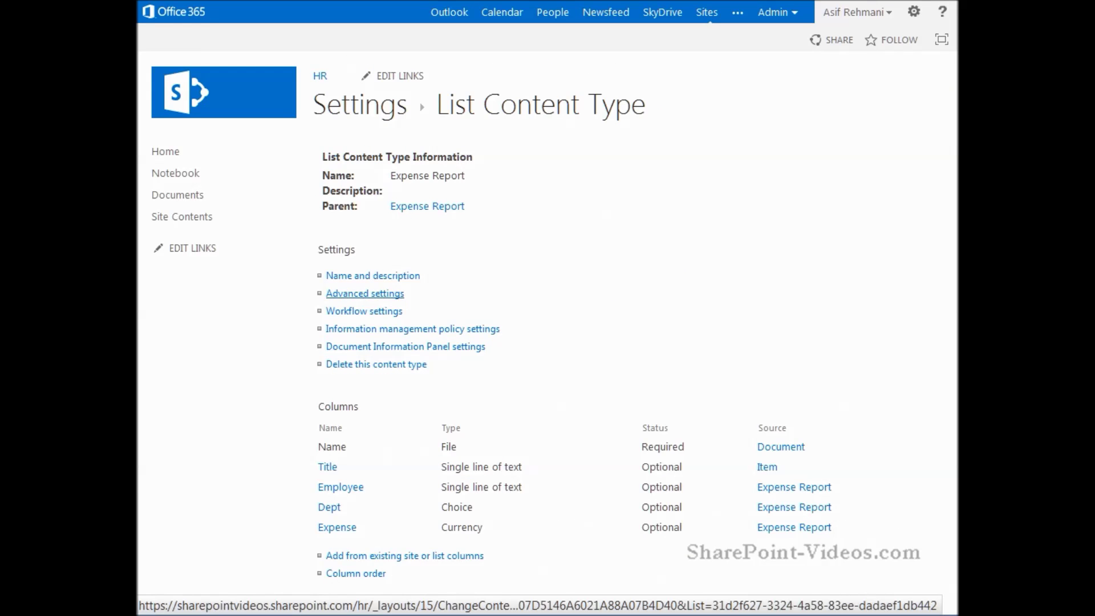
- Open the content type's Expense doc.docx template in Word through Advanced settings
click(365, 293)
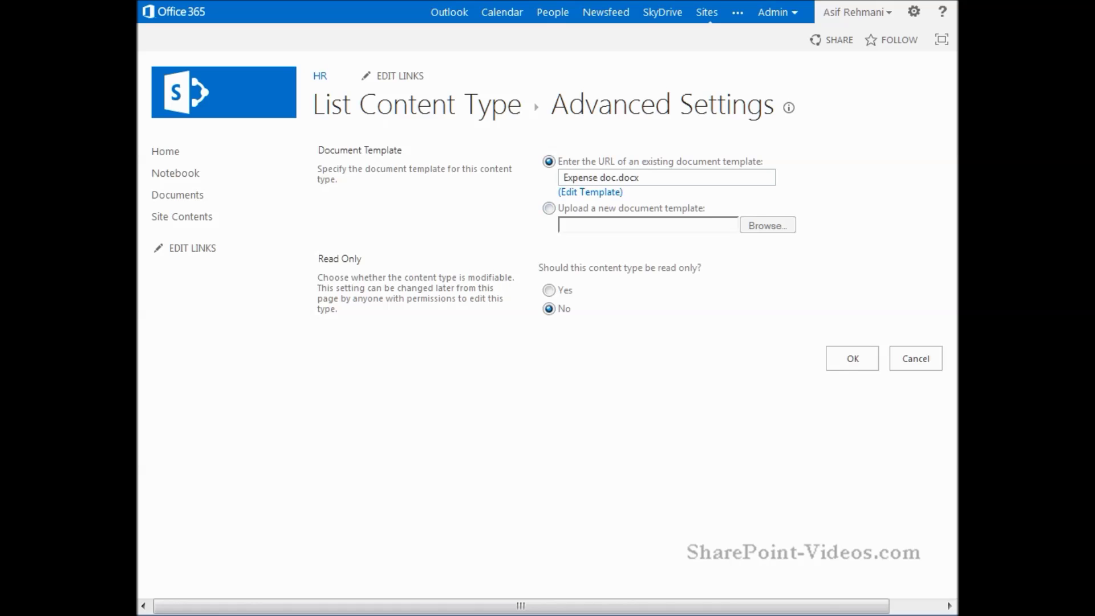
click(590, 192)
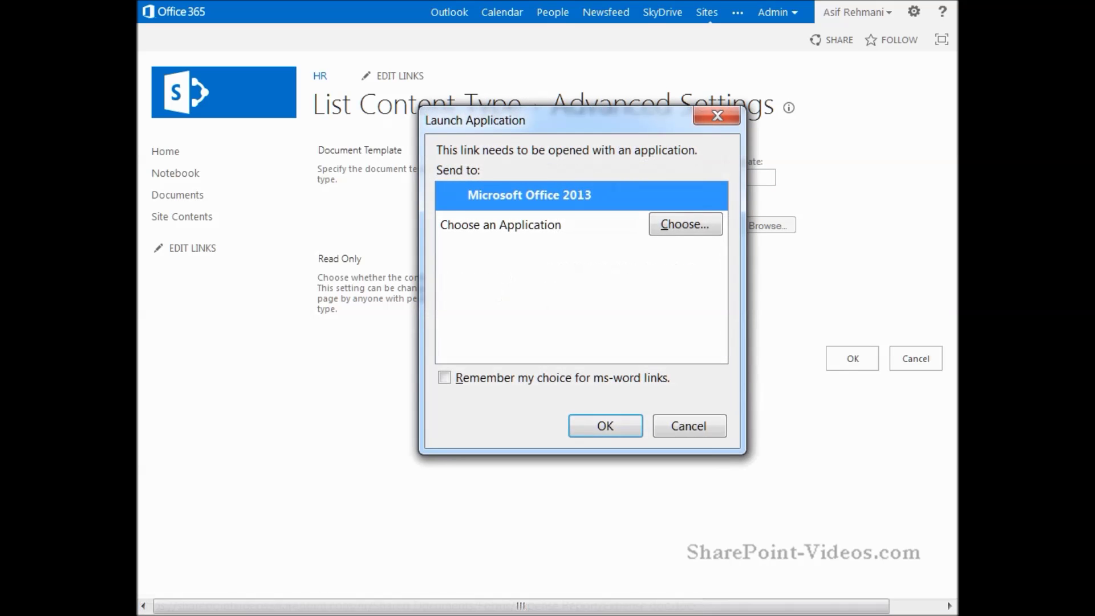
key(Return)
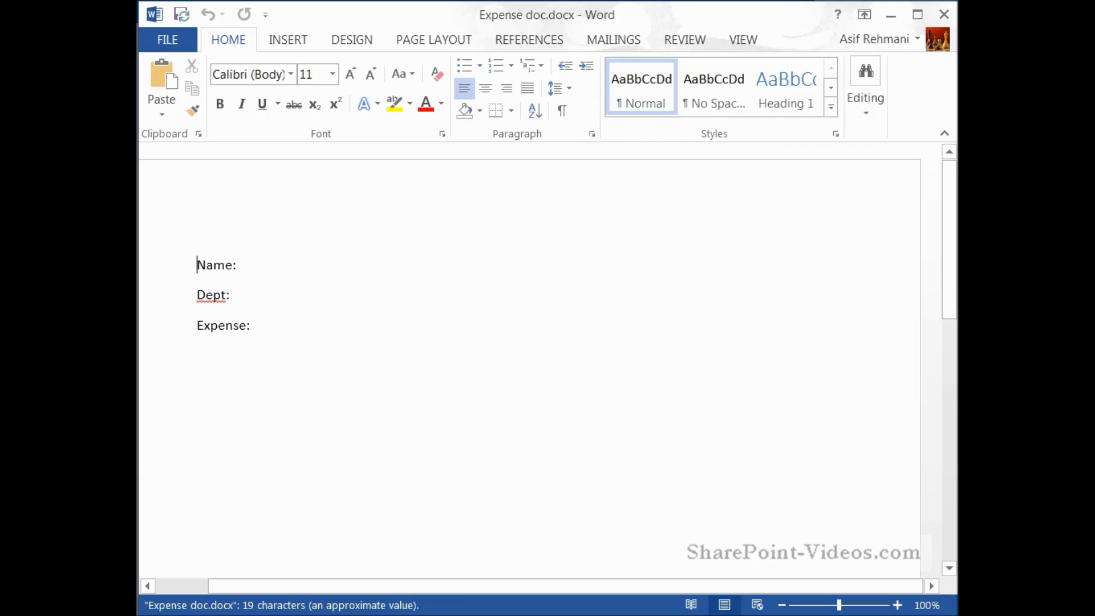
- Insert Employee, Dept and Expense document property fields after the Name:, Dept: and Expense: labels
click(239, 264)
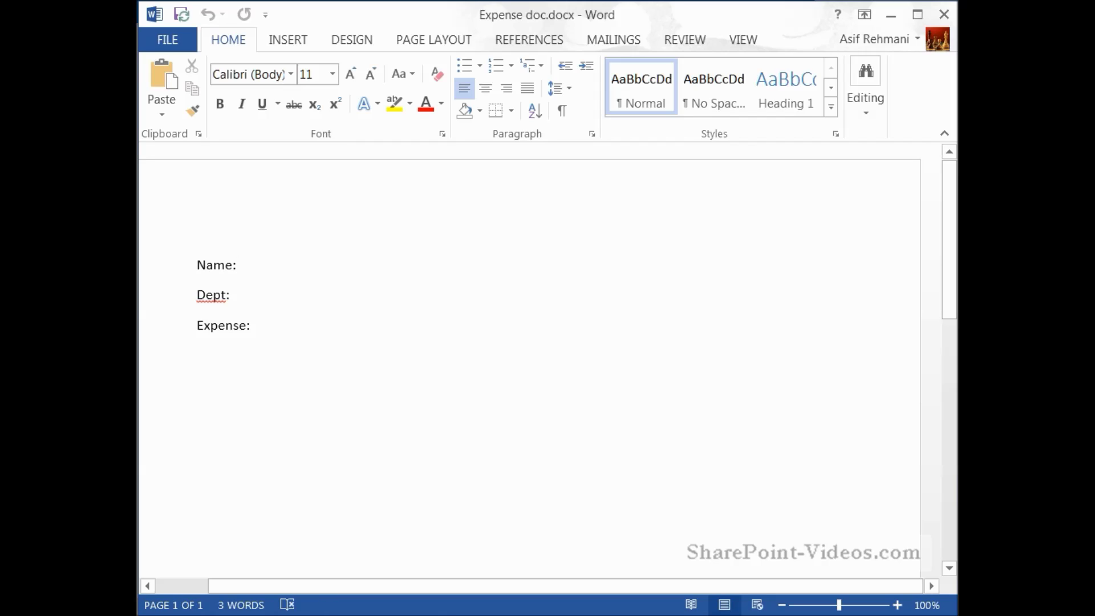
key(alt+n)
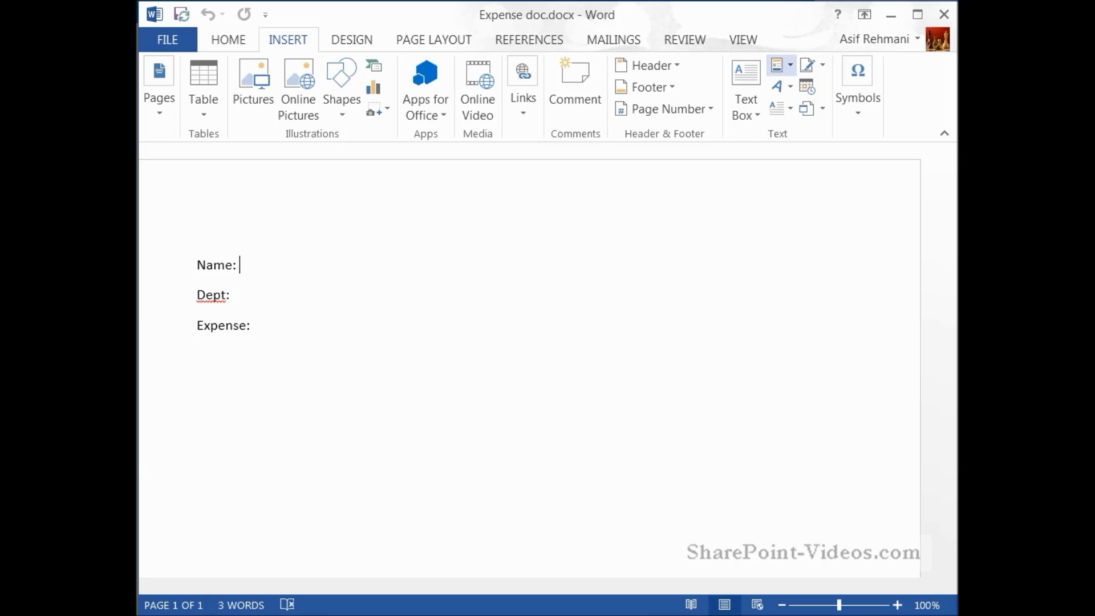
click(777, 65)
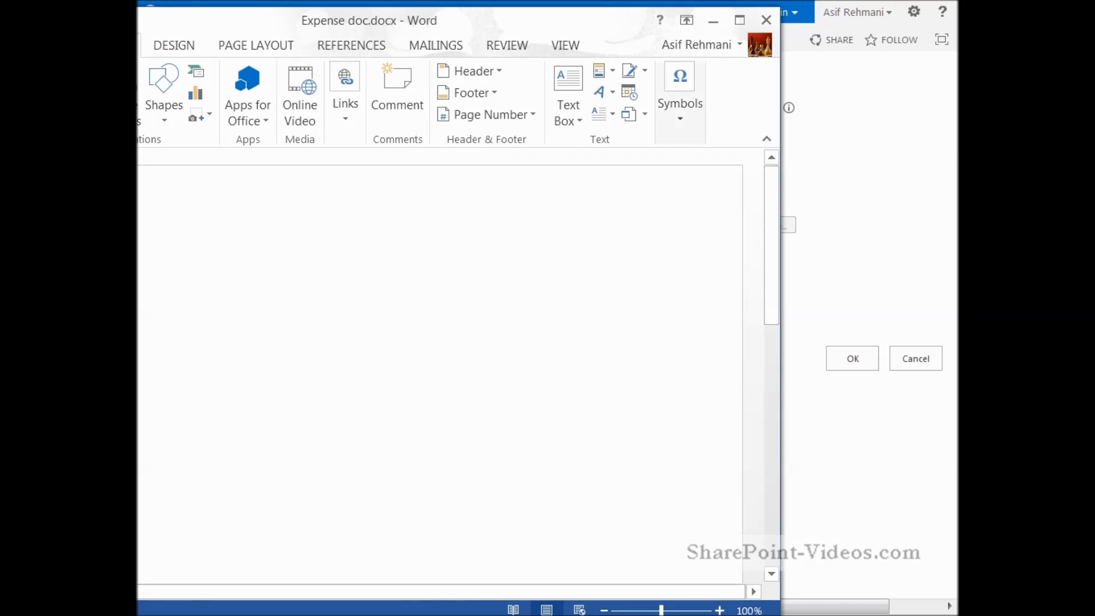
click(603, 71)
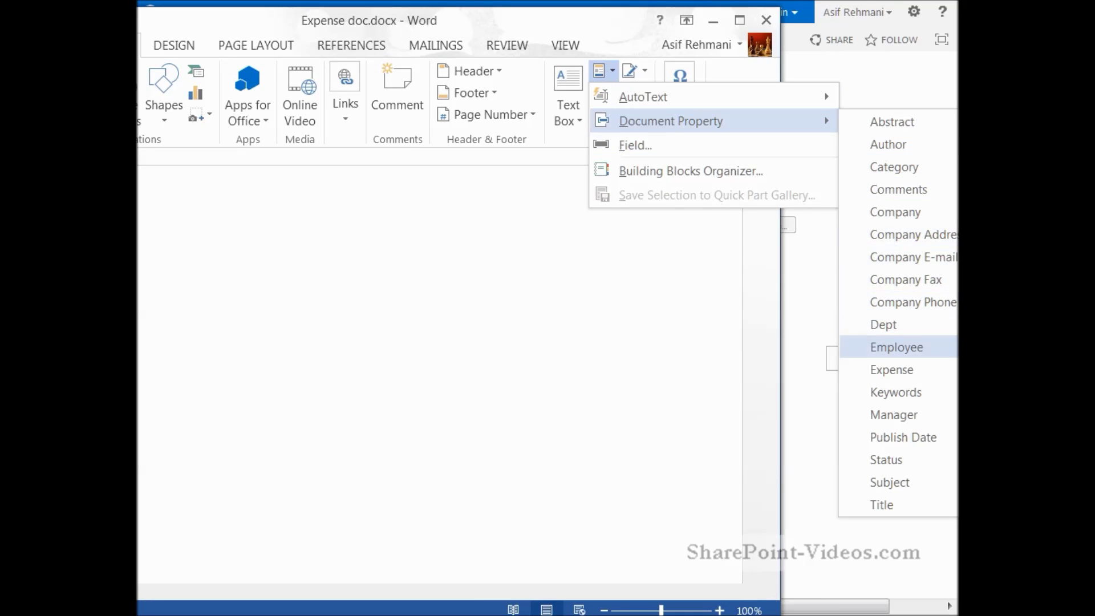
click(896, 346)
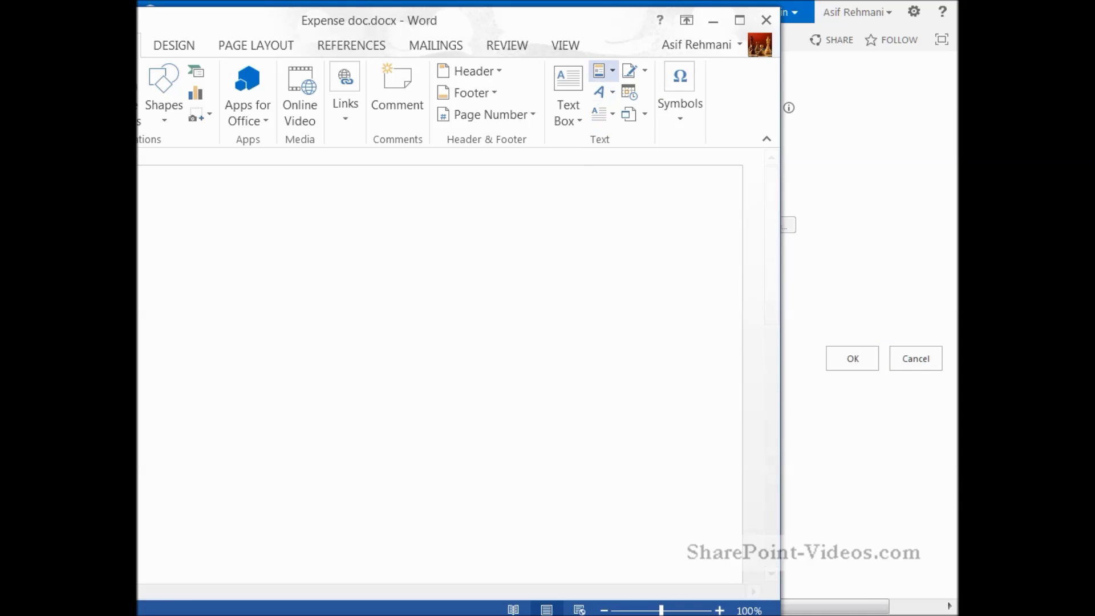
click(603, 70)
mouse_move(670, 121)
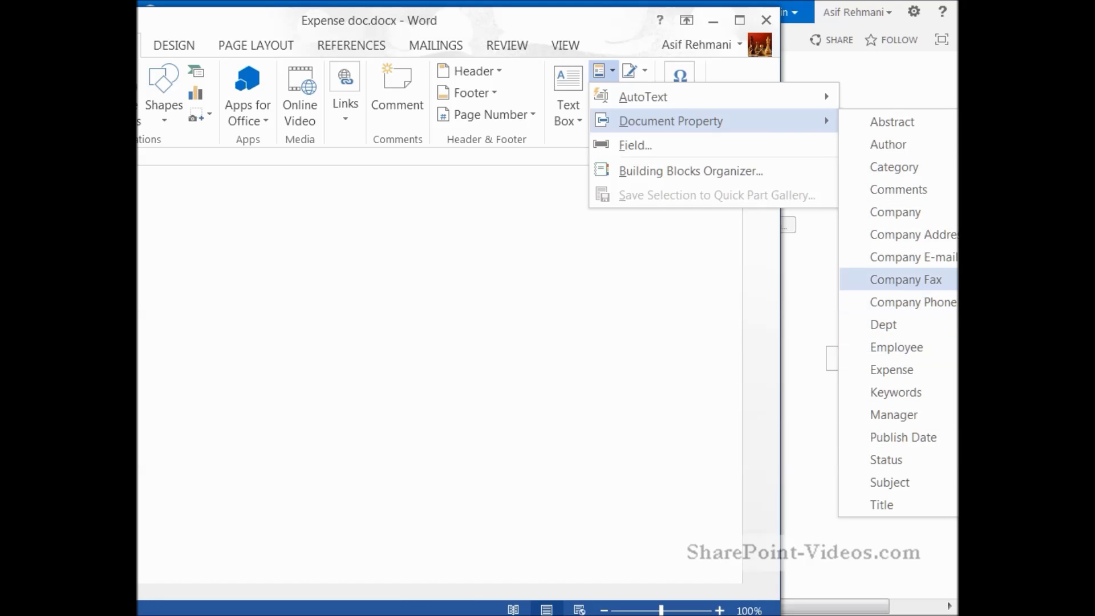
click(883, 324)
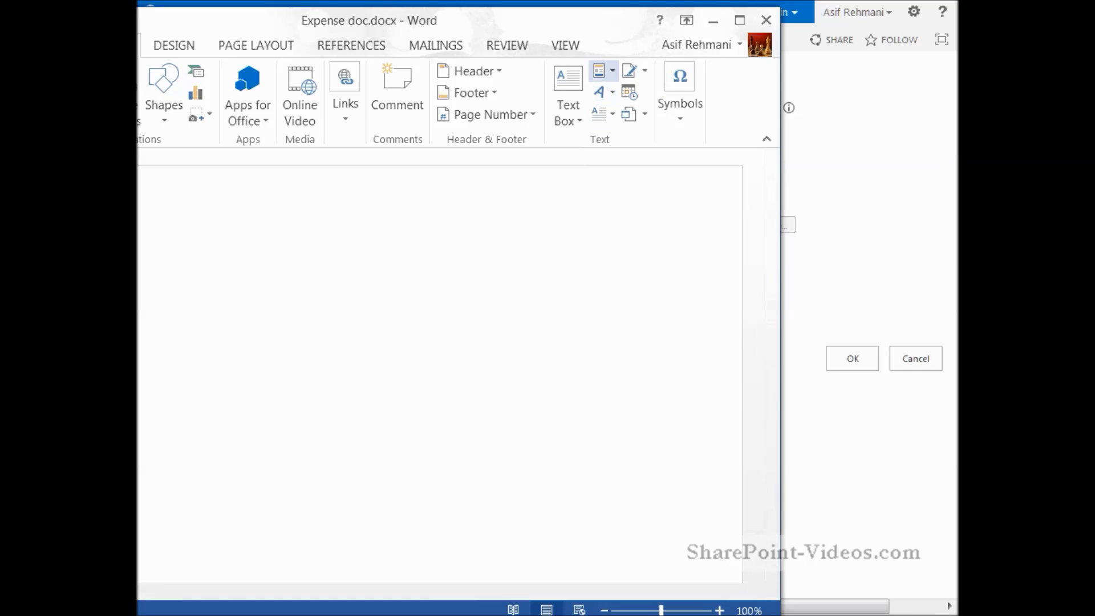
click(602, 70)
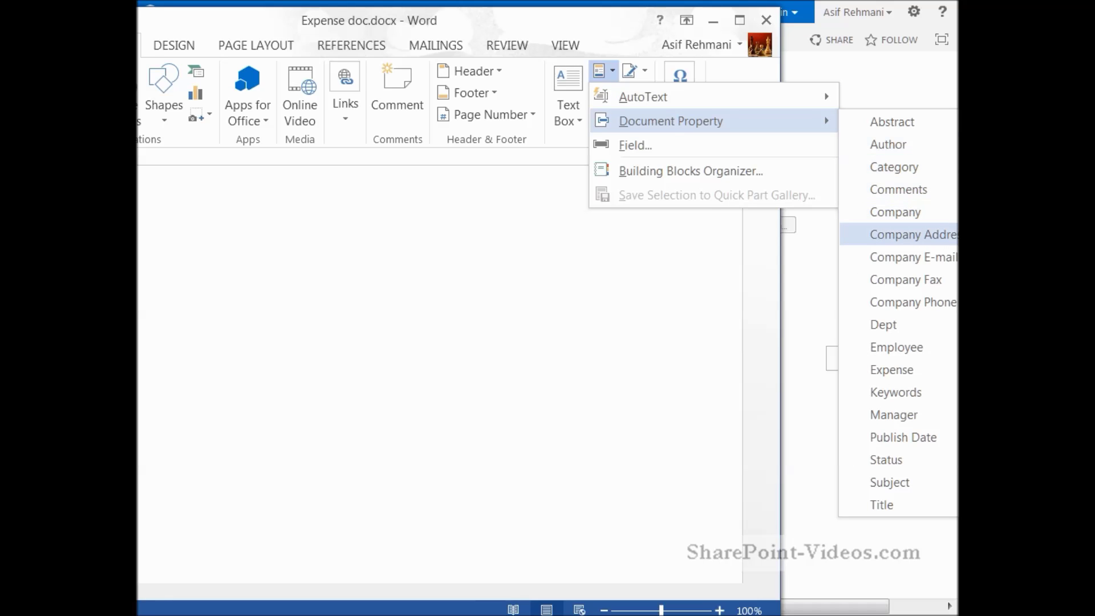
click(891, 370)
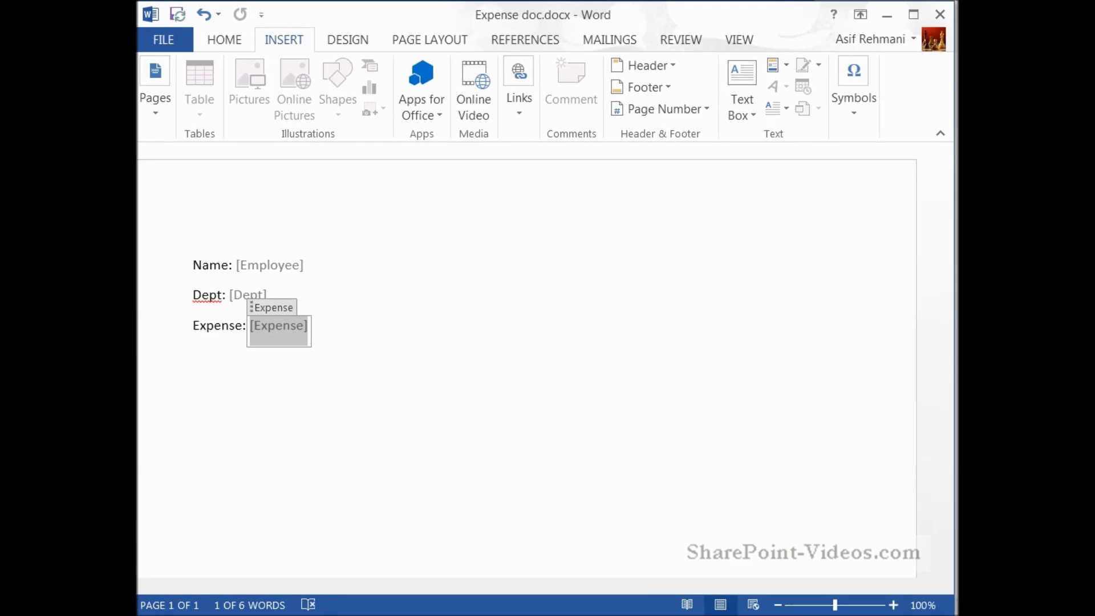
- Check the three property fields, save the template back to SharePoint and close Word
click(269, 264)
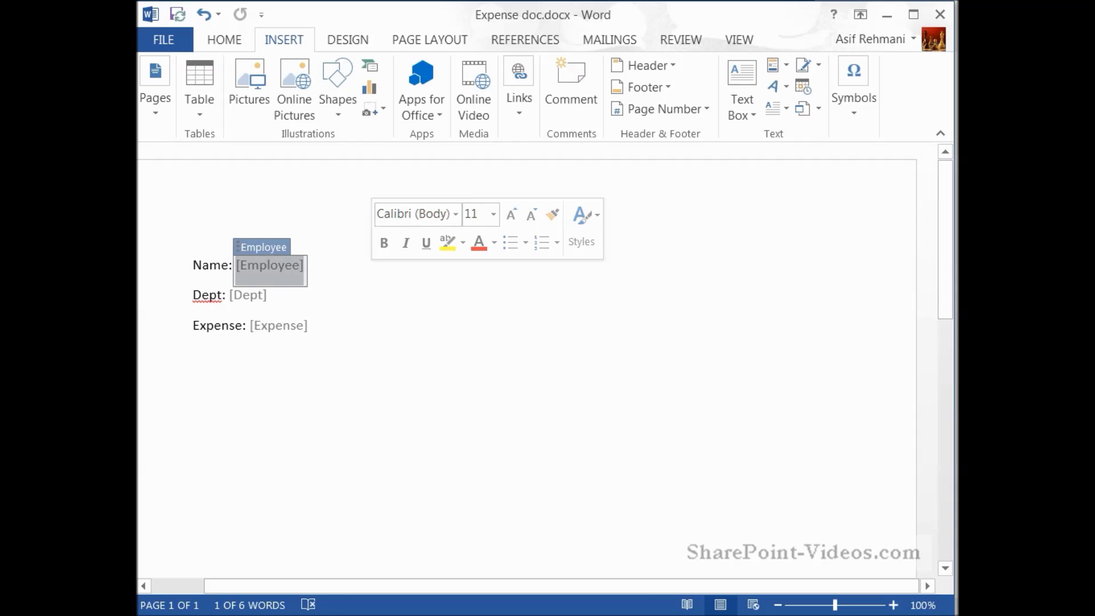
click(248, 294)
click(279, 325)
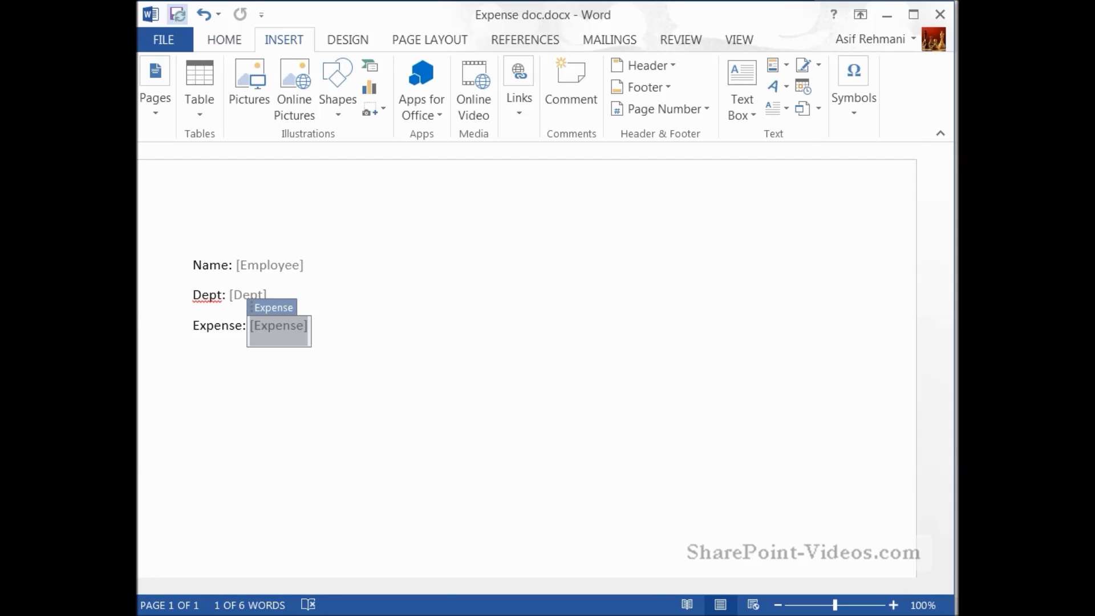
click(177, 14)
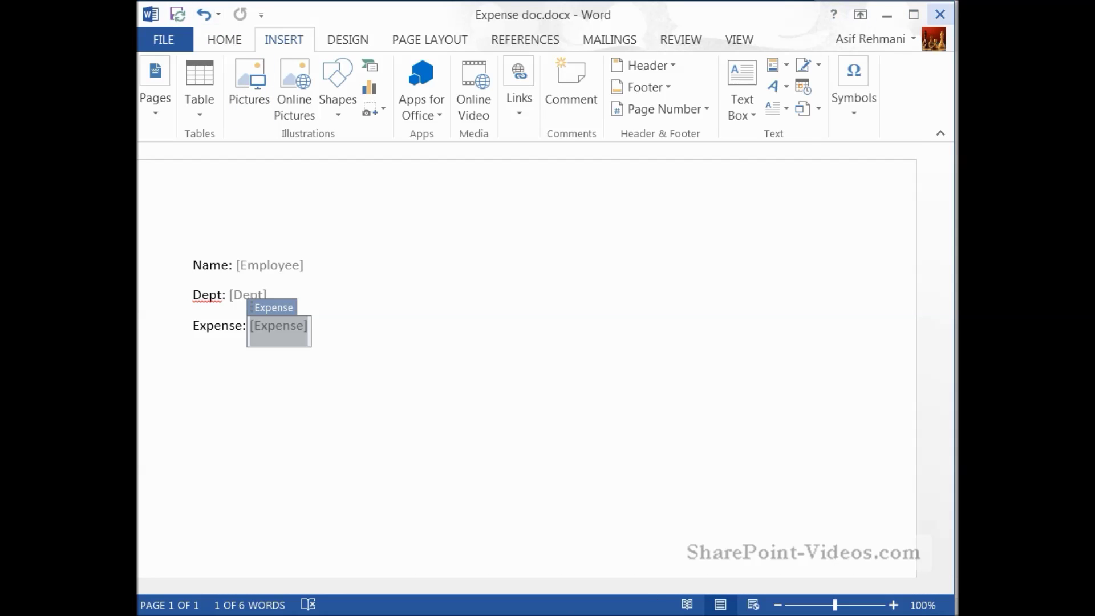
click(939, 14)
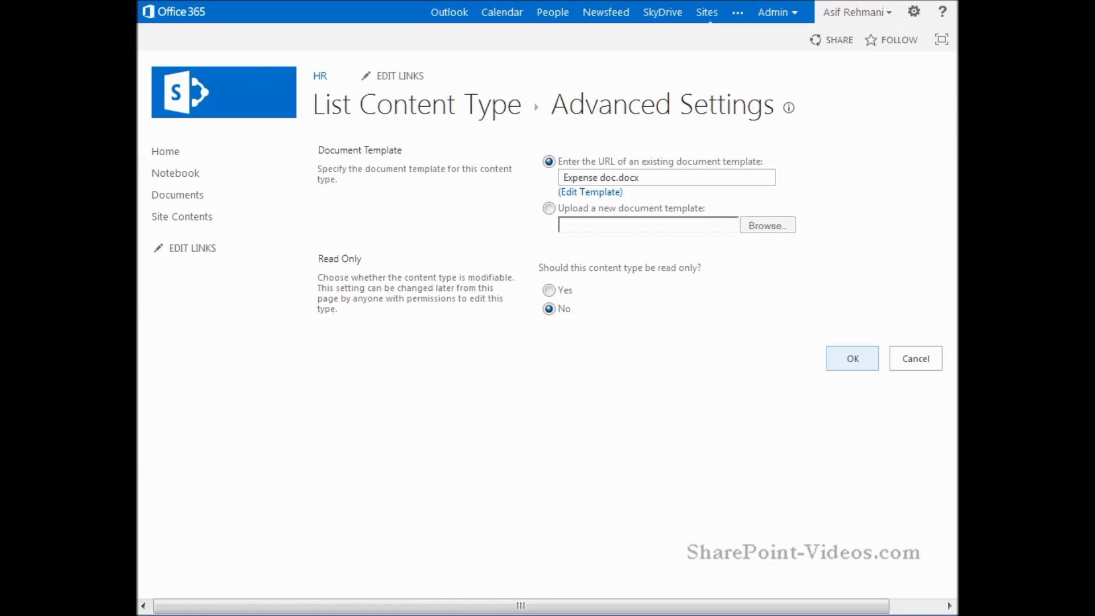
- Confirm the Advanced Settings with the template kept and return to the Documents library
click(852, 358)
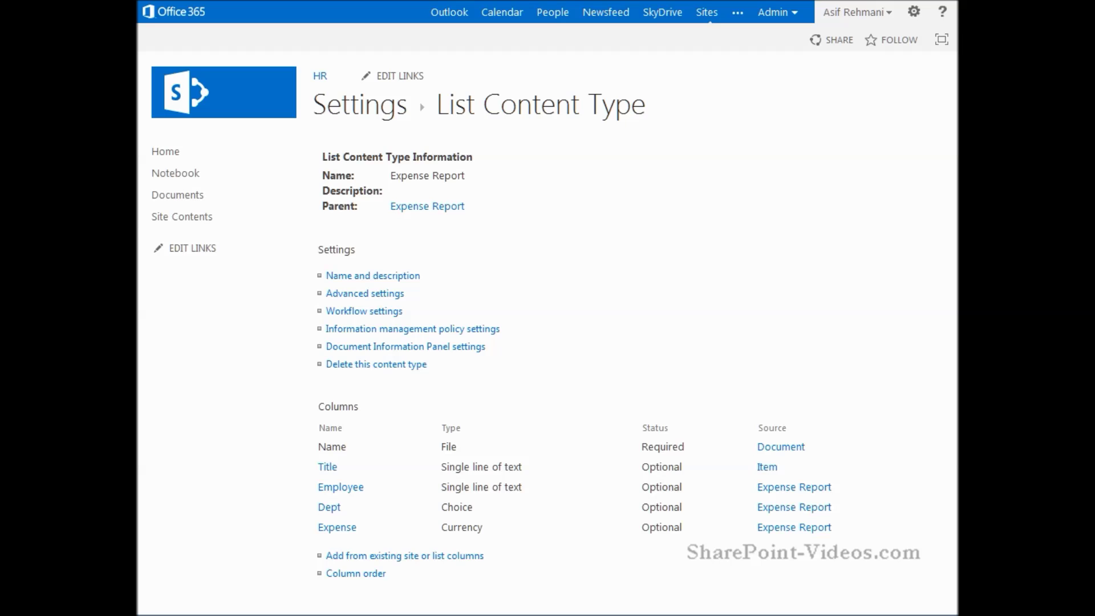
click(177, 195)
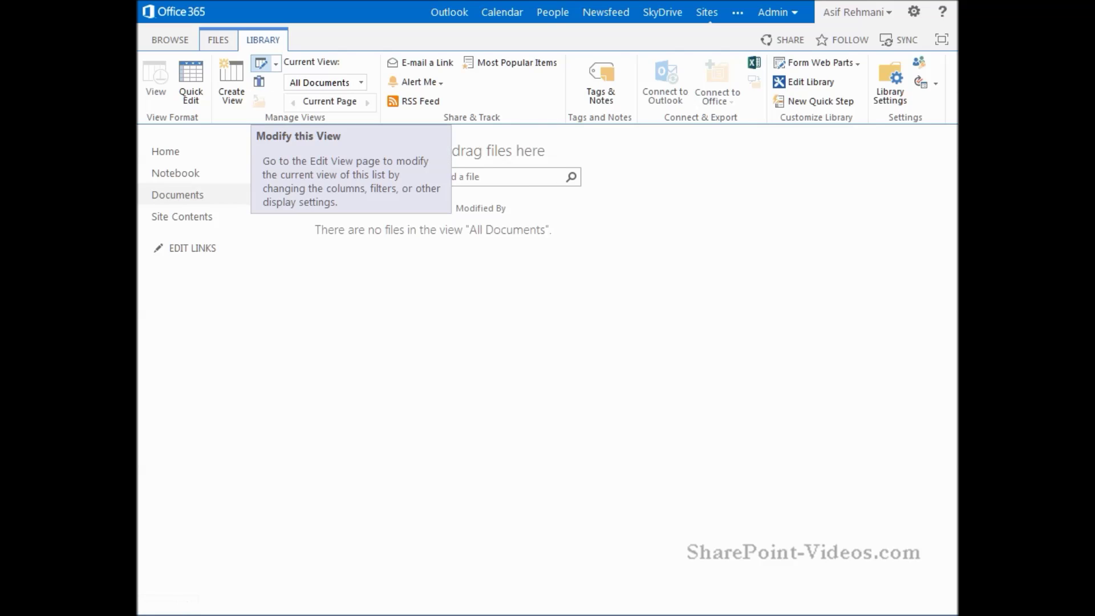
- In the All Documents view, hide Modified and show the Dept, Employee and Expense columns
click(261, 63)
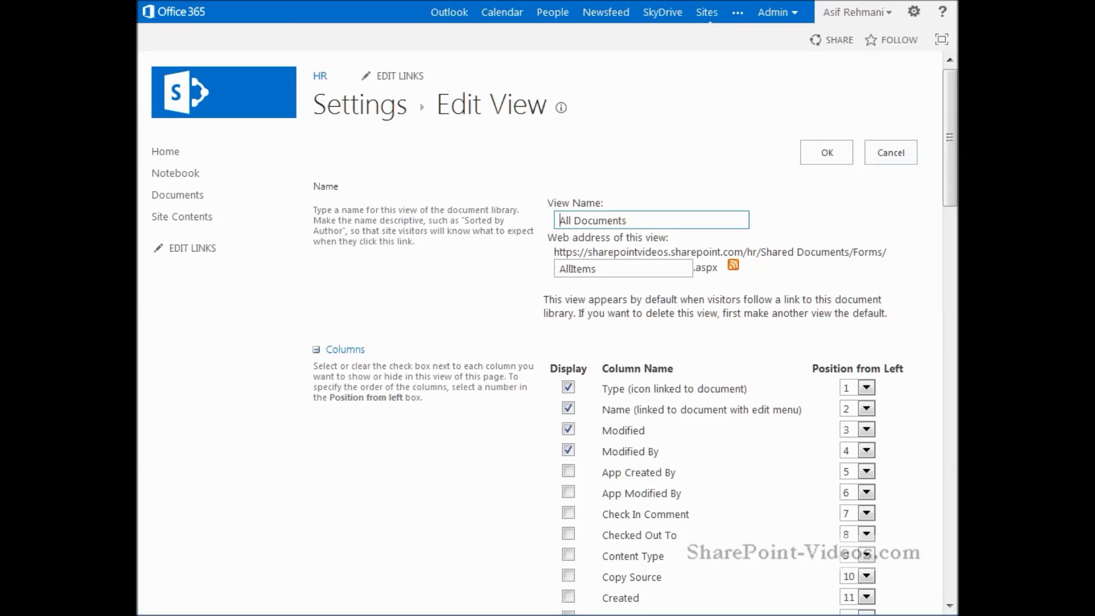
scroll(627, 342, down, 5)
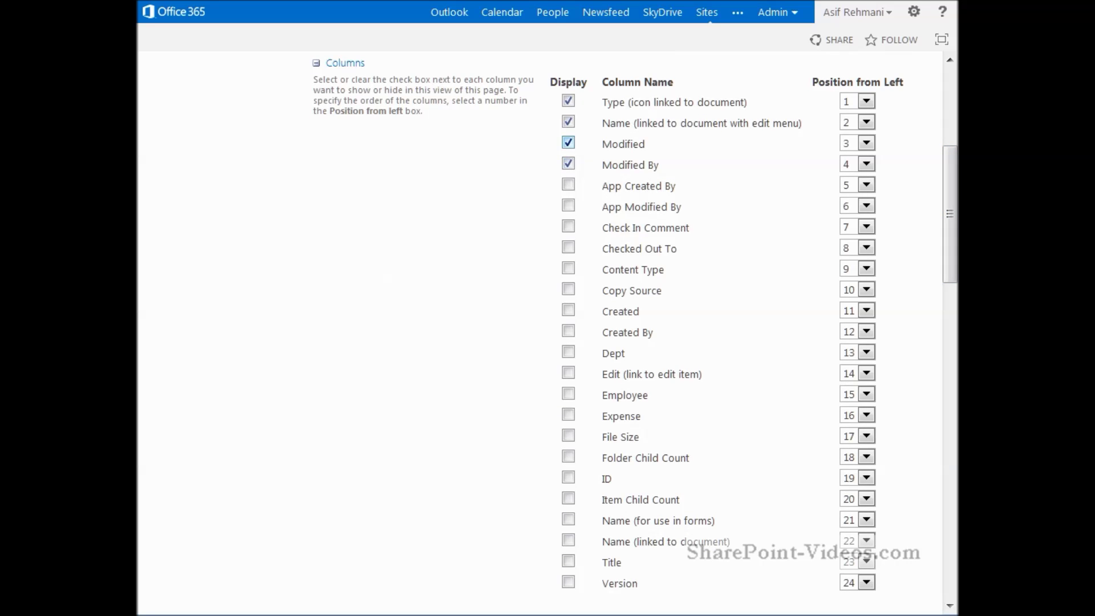
click(568, 142)
scroll(548, 331, down, 2)
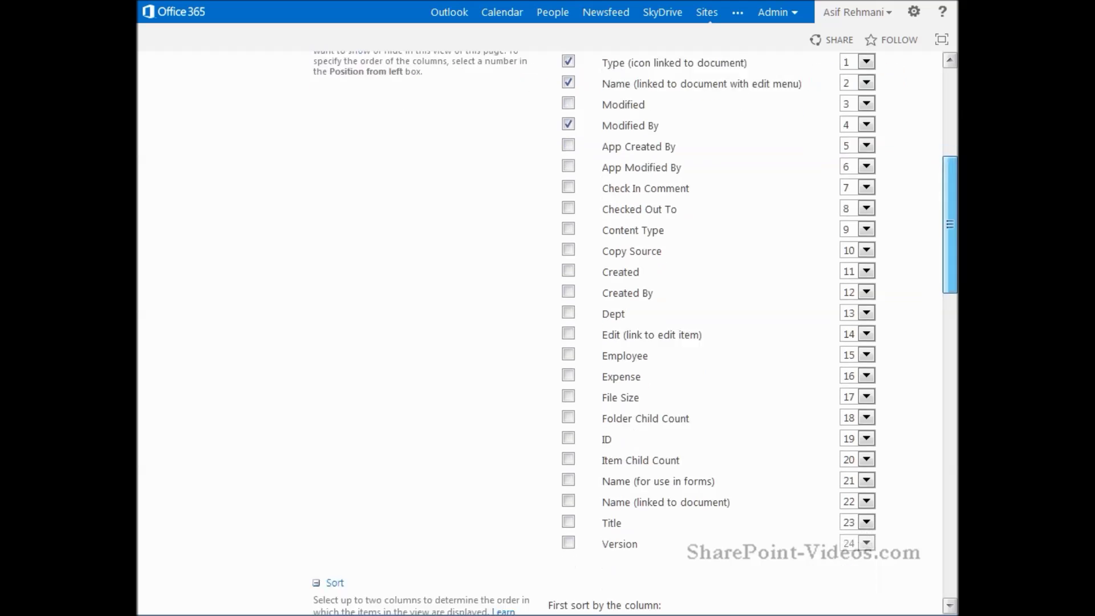
click(567, 235)
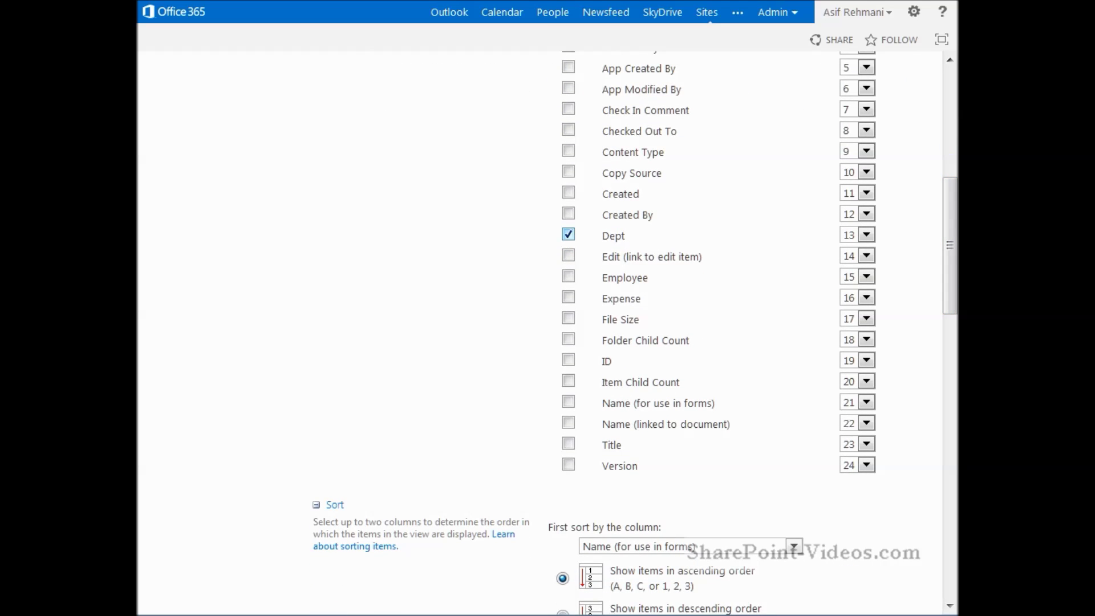
click(568, 276)
click(568, 297)
- Set Employee's column position to 13 and save the view
click(866, 276)
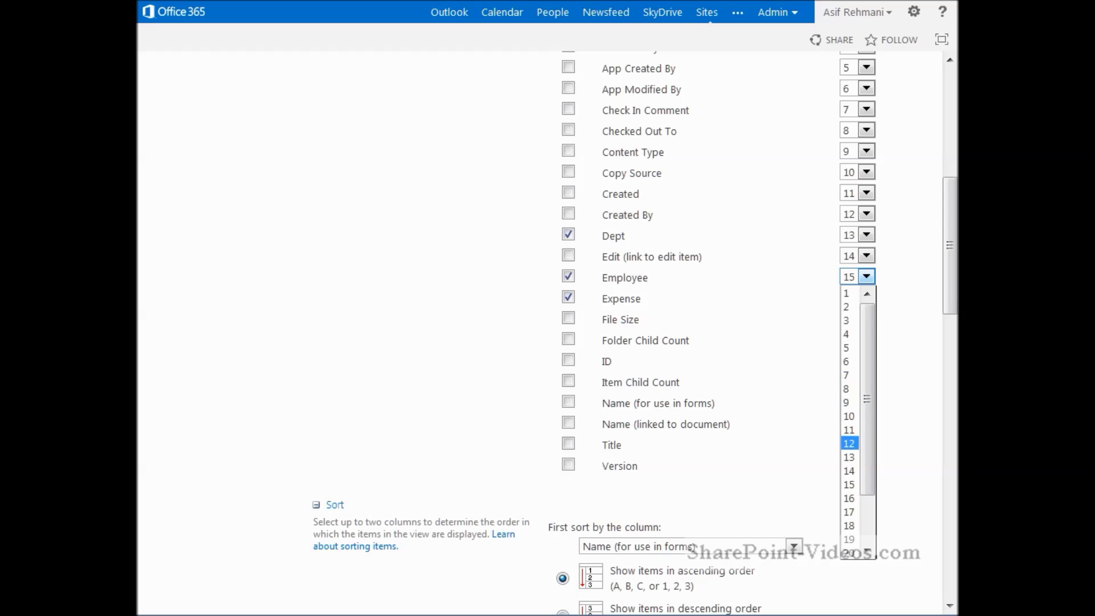
click(848, 457)
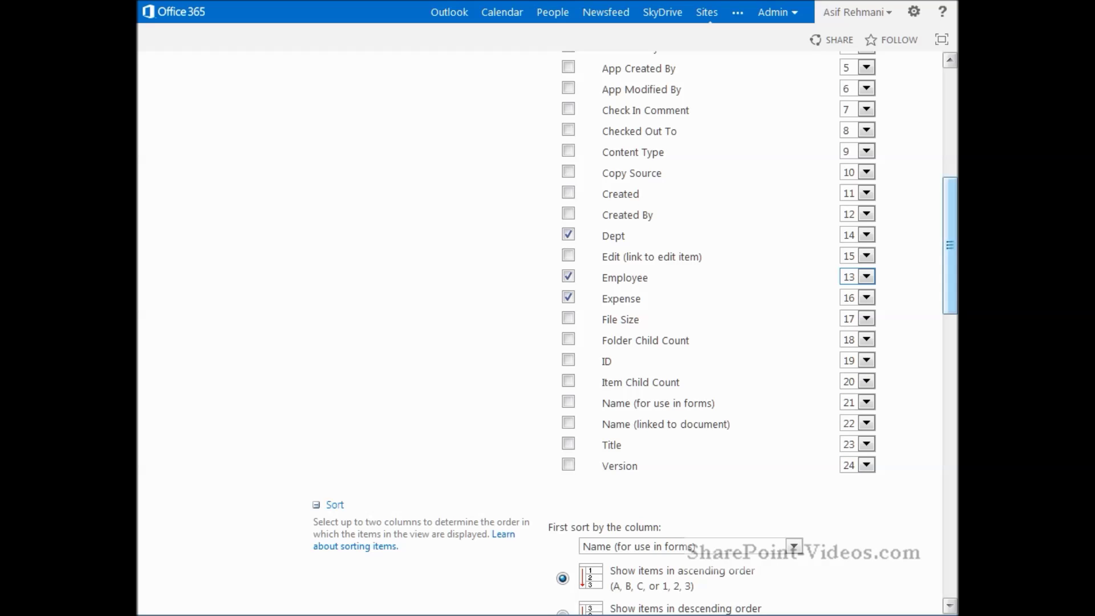
drag(949, 245, 949, 137)
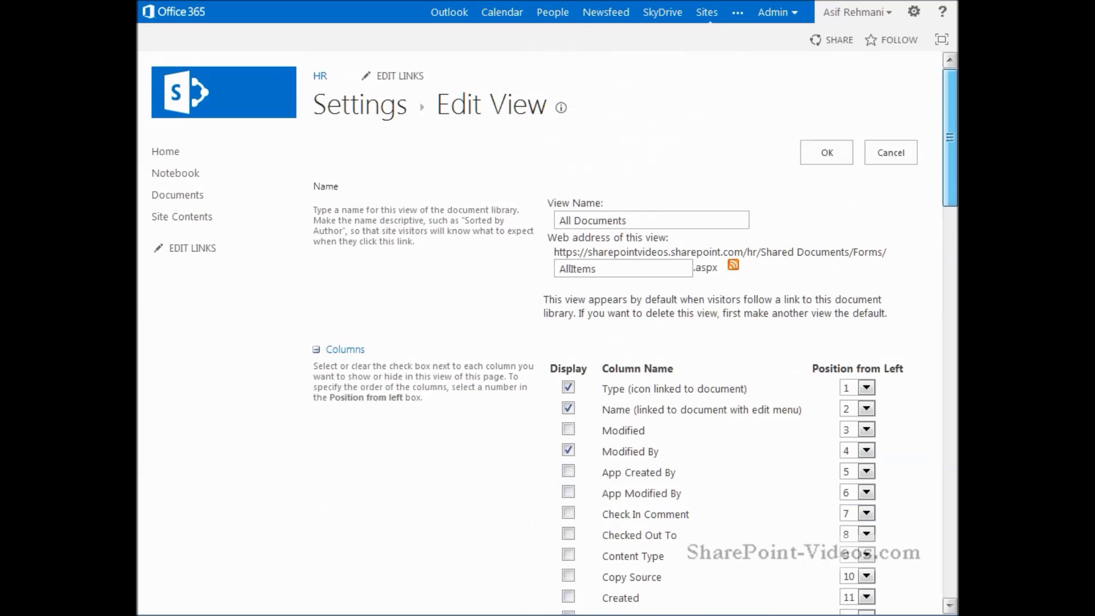
click(827, 152)
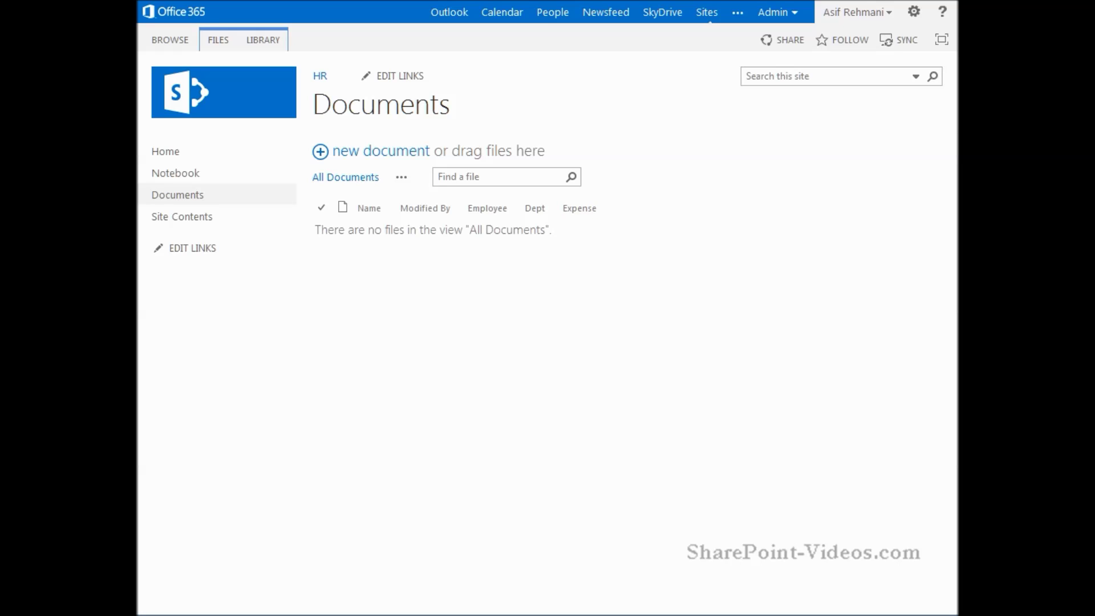
- Create a new Expense Report document from the FILES tab and open it in Word 2013
click(217, 39)
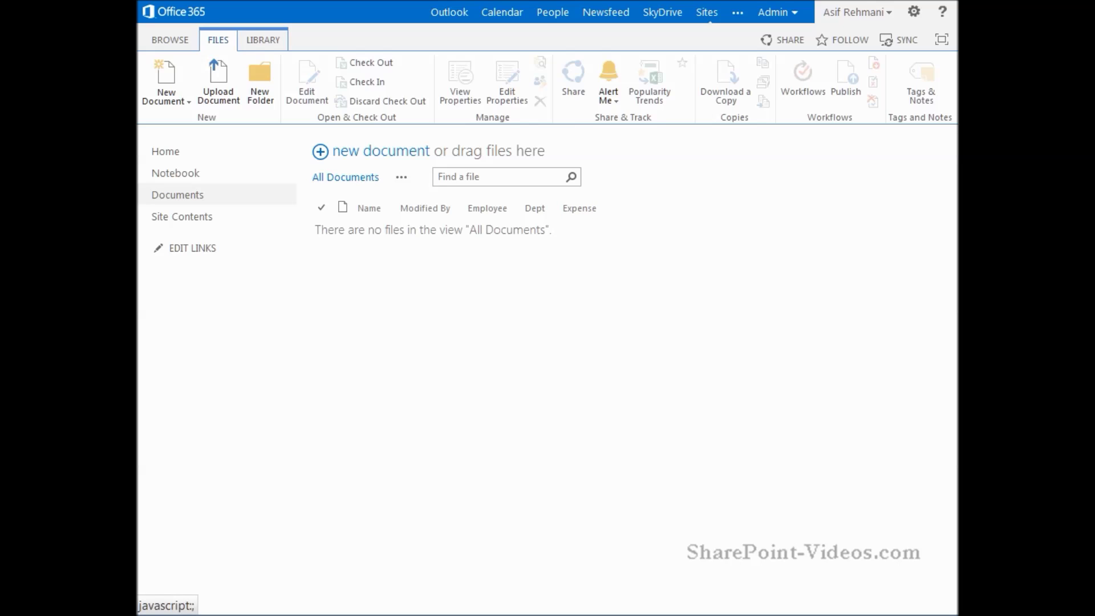
click(166, 96)
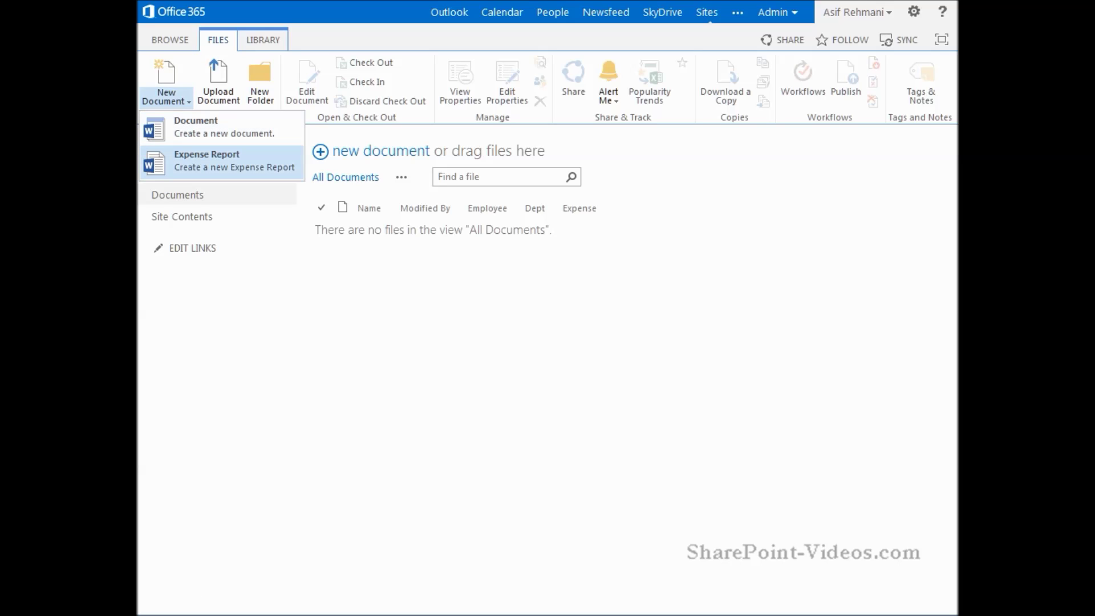
click(216, 161)
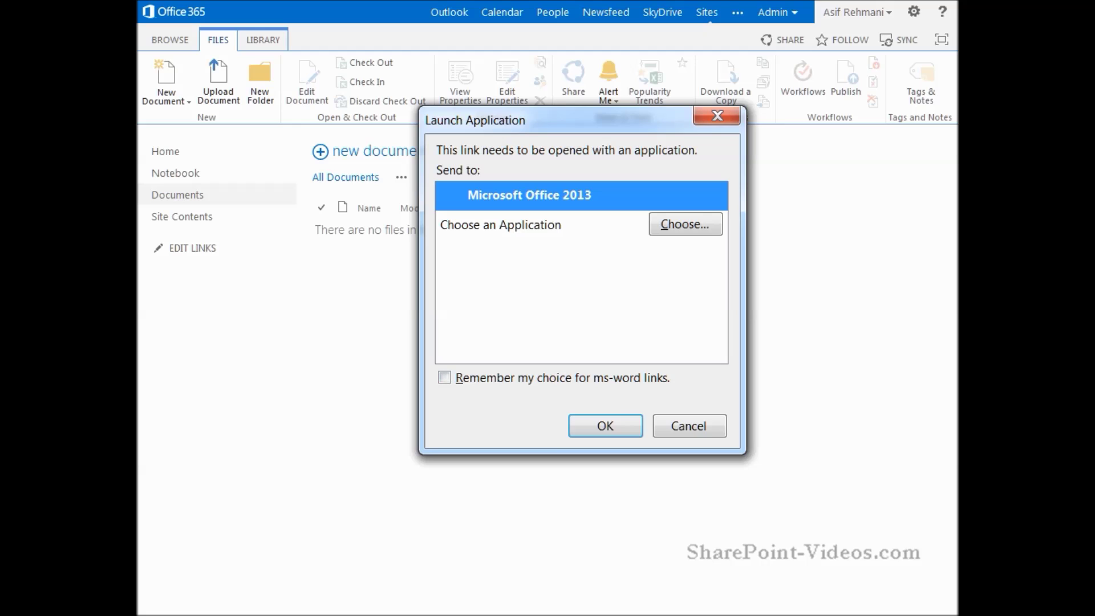
key(Return)
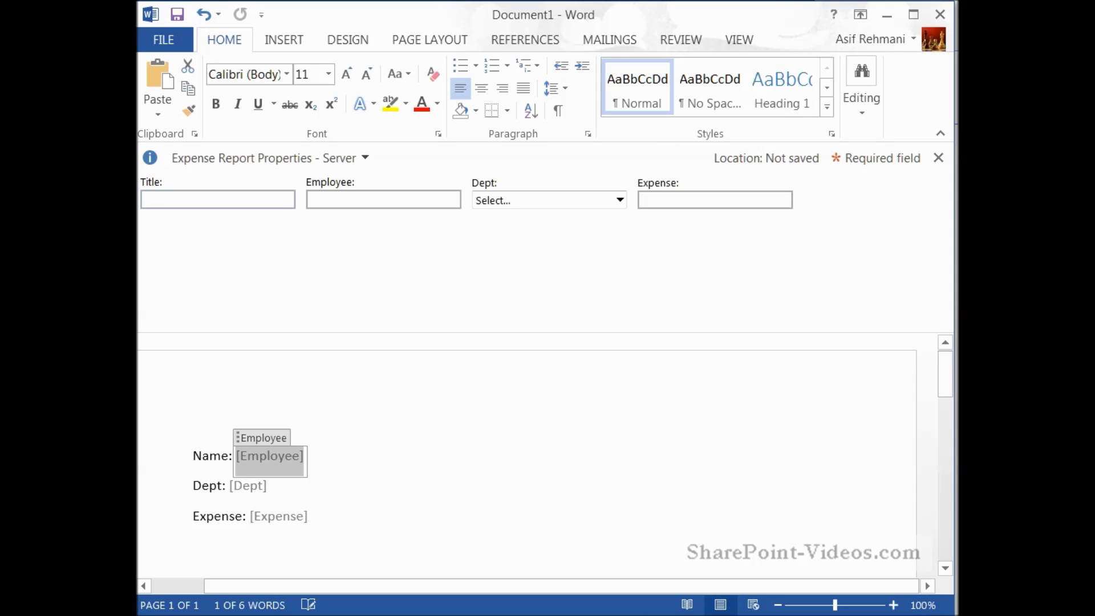
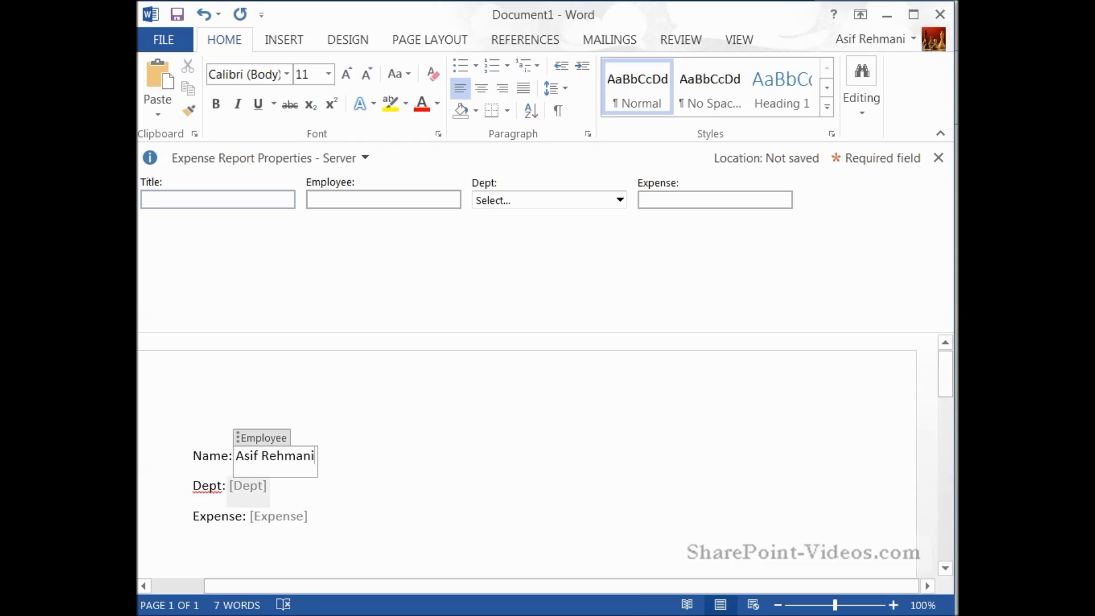
- Enter the employee's name, choose Production for Dept, enter 300 as Expense, then save
click(248, 485)
click(276, 490)
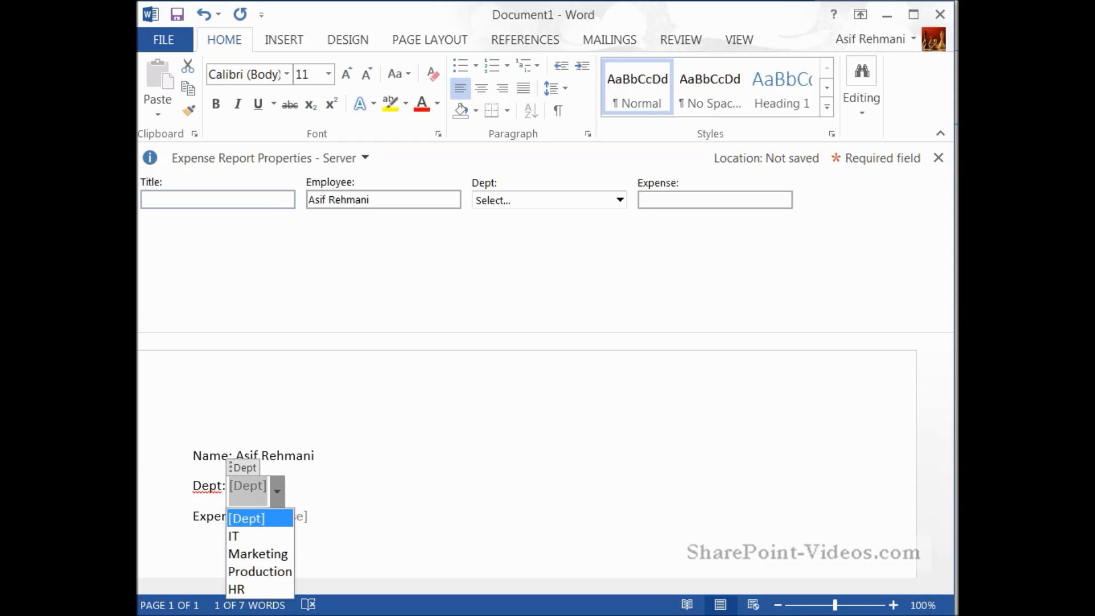
click(260, 571)
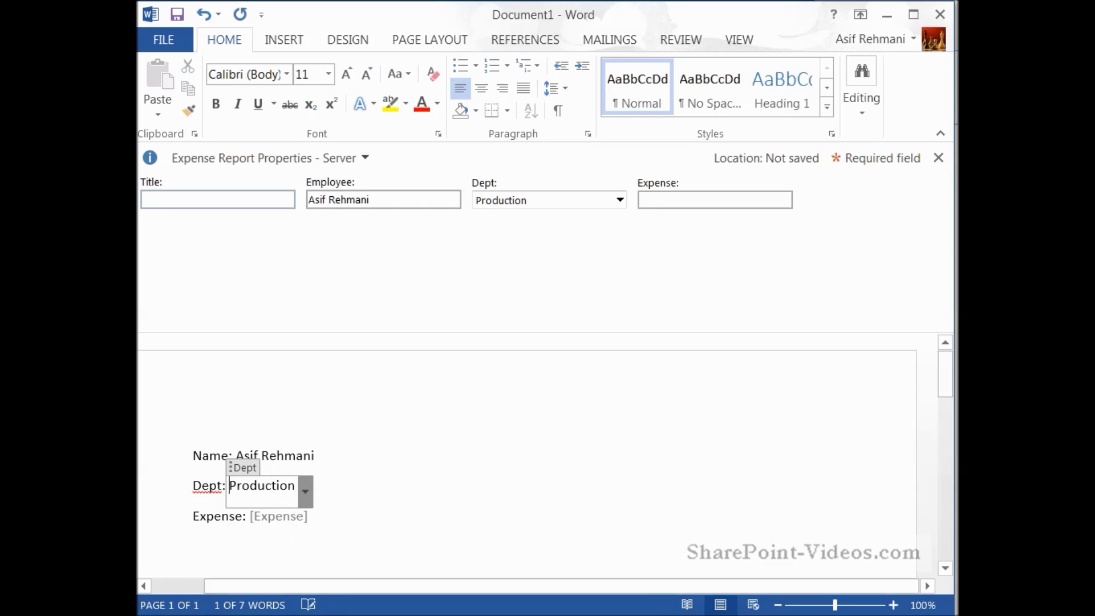
click(278, 516)
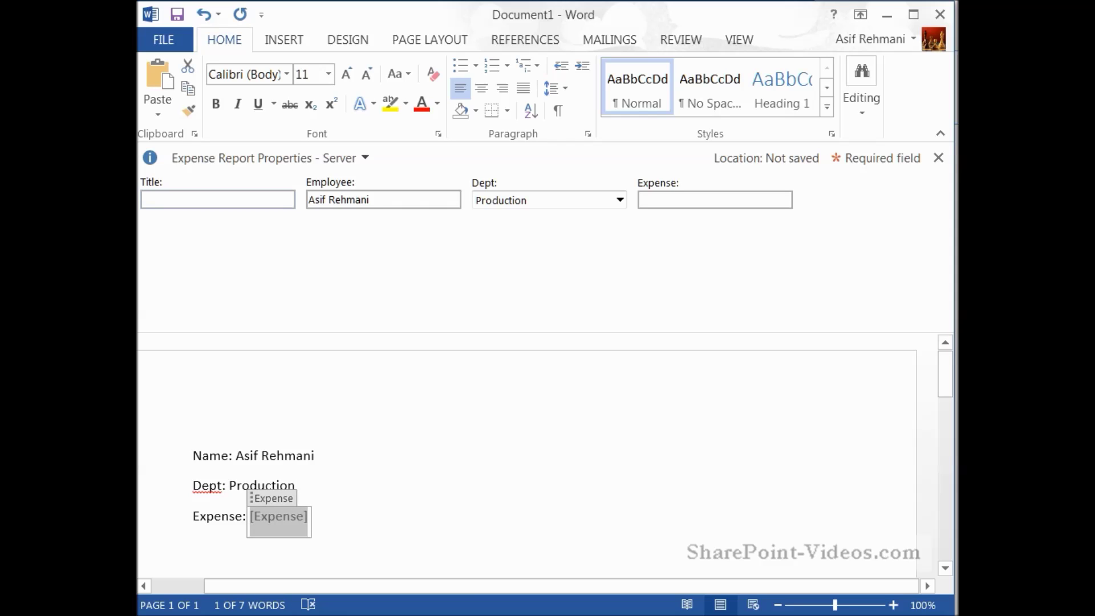
text(300)
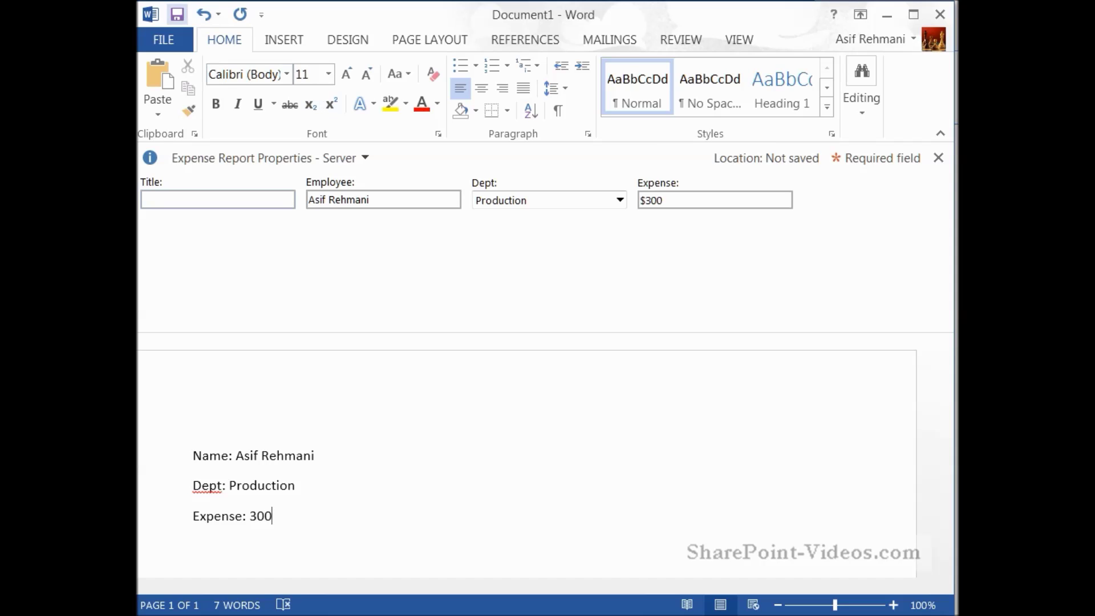
click(177, 14)
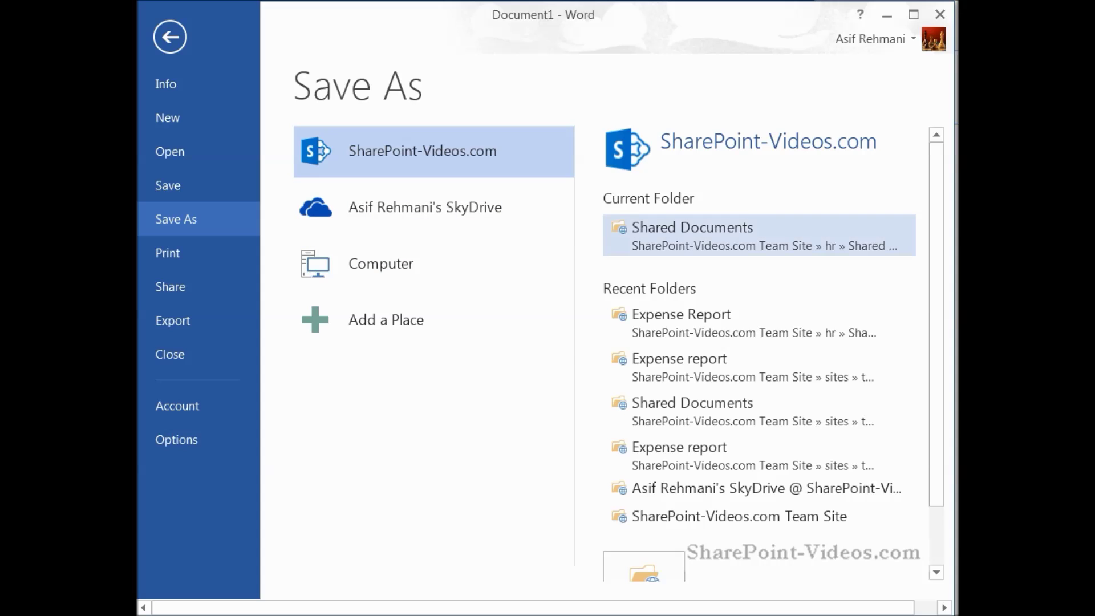
- Save the report to hr Shared Documents, named with the employee's first name plus 'expenses'
click(758, 235)
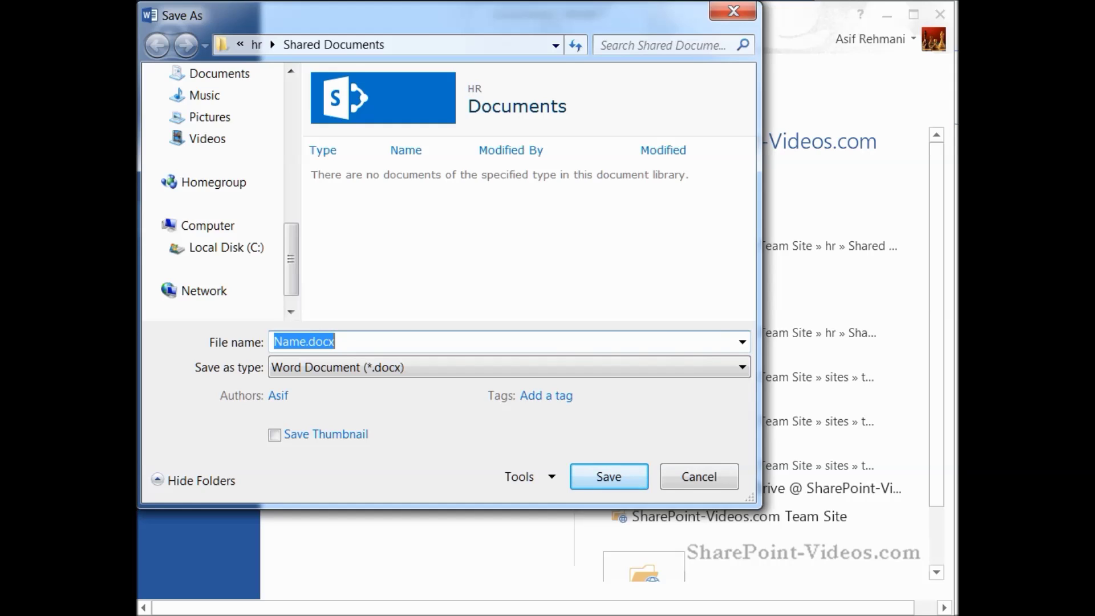
text(A)
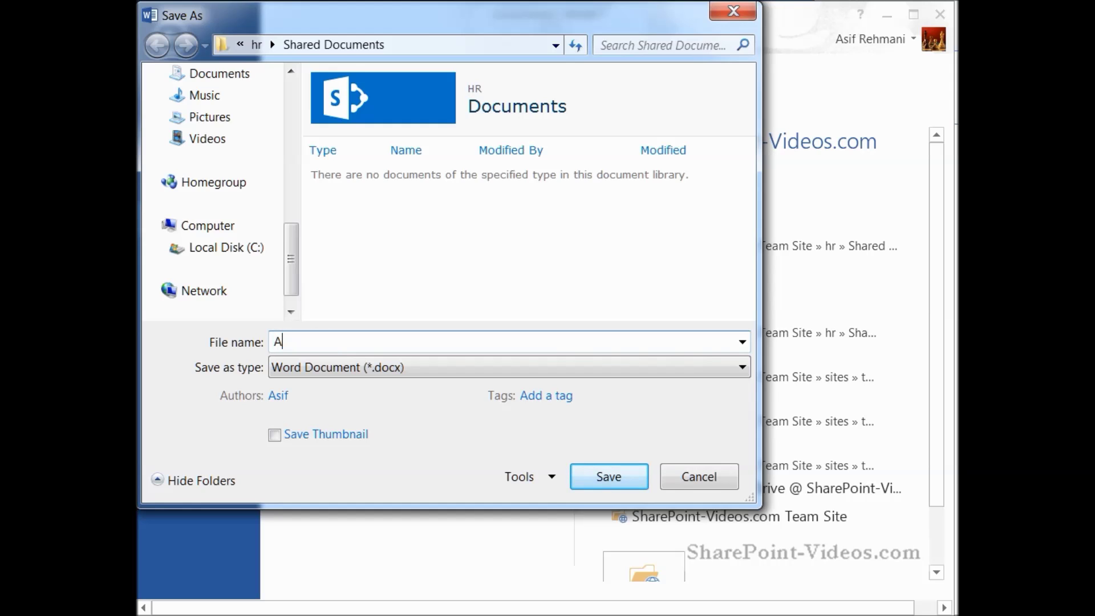
text(sif expenses)
key(ctrl+a)
key(Return)
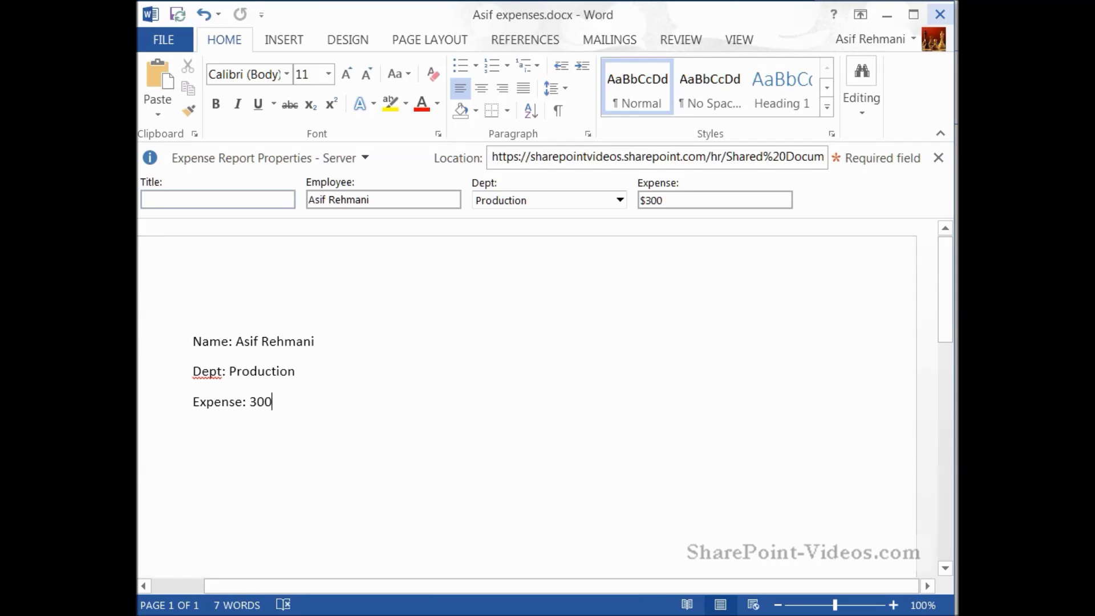
- Close Word to return to the SharePoint Documents library
click(940, 14)
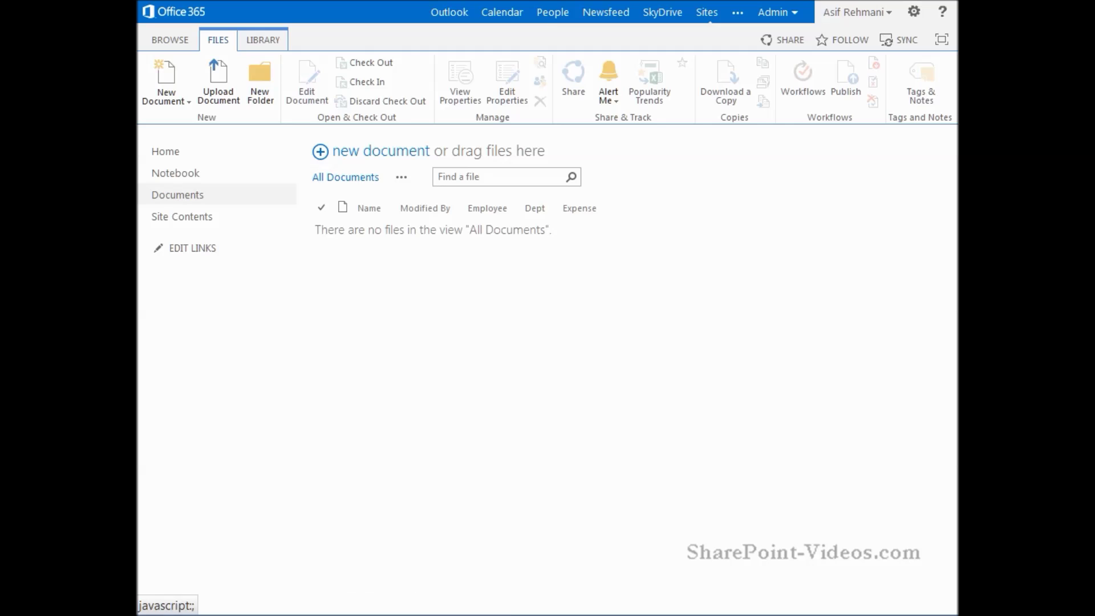